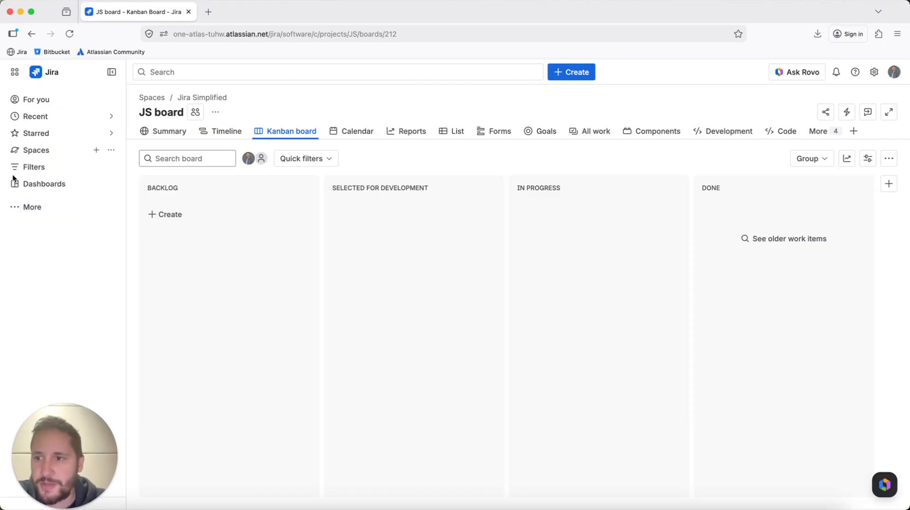
- Open the sidebar customization dialog from More, review the Jira navigation items, and close it without changes
{"action": "left_click_drag", "start_coordinate": [5, 181], "coordinate": [59, 161]}
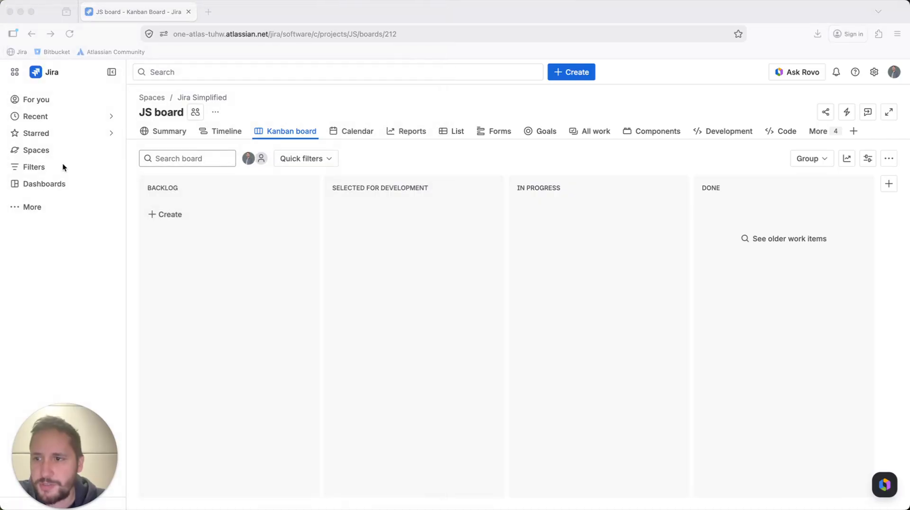
{"action": "left_click", "coordinate": [45, 207]}
{"action": "mouse_move", "coordinate": [60, 426]}
{"action": "left_mouse_down"}
{"action": "mouse_move", "coordinate": [147, 415]}
{"action": "mouse_move", "coordinate": [43, 425]}
{"action": "left_mouse_up"}
{"action": "left_click", "coordinate": [57, 429]}
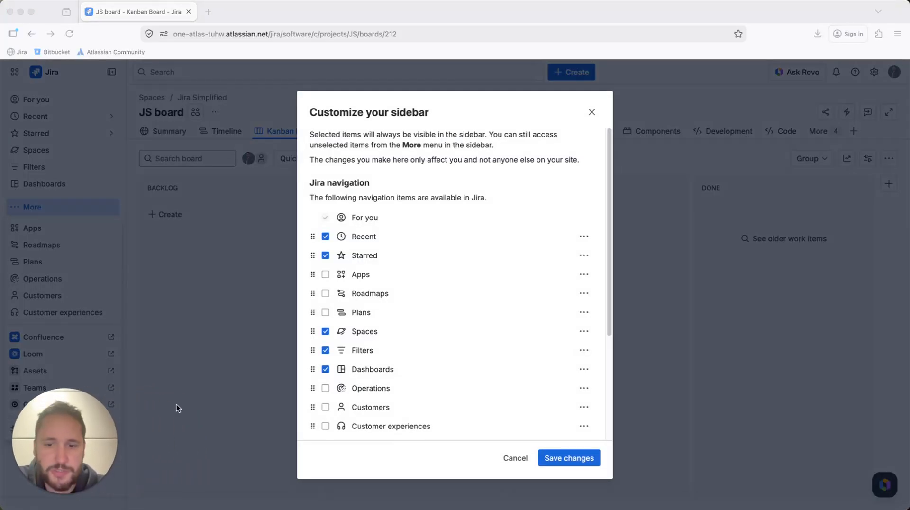
{"action": "scroll", "coordinate": [406, 290], "scroll_direction": "down", "scroll_amount": 5}
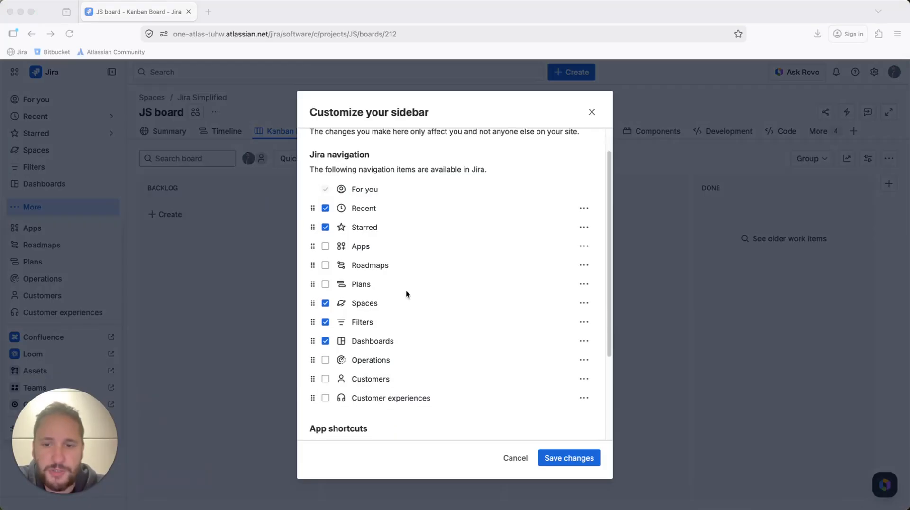
{"action": "scroll", "coordinate": [451, 316], "scroll_direction": "up", "scroll_amount": 3}
{"action": "scroll", "coordinate": [450, 316], "scroll_direction": "up", "scroll_amount": 2}
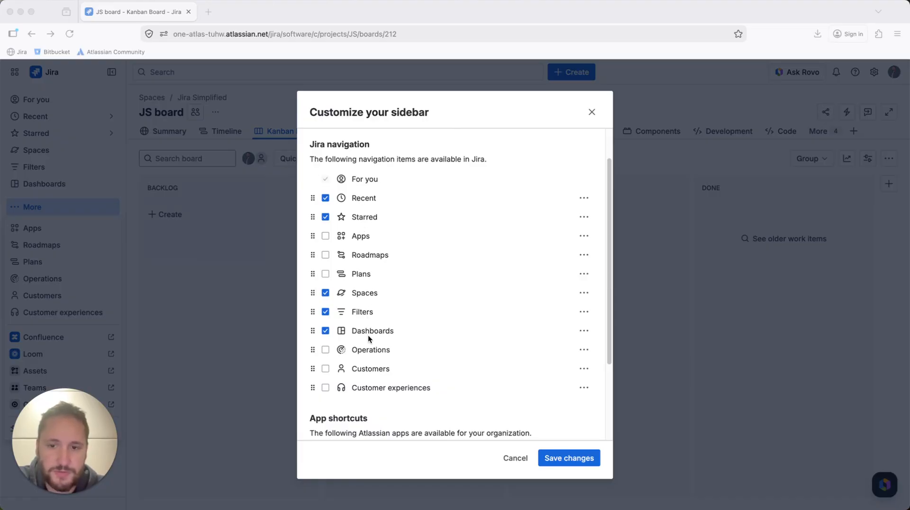
{"action": "left_click", "coordinate": [567, 459]}
{"action": "left_click", "coordinate": [519, 462]}
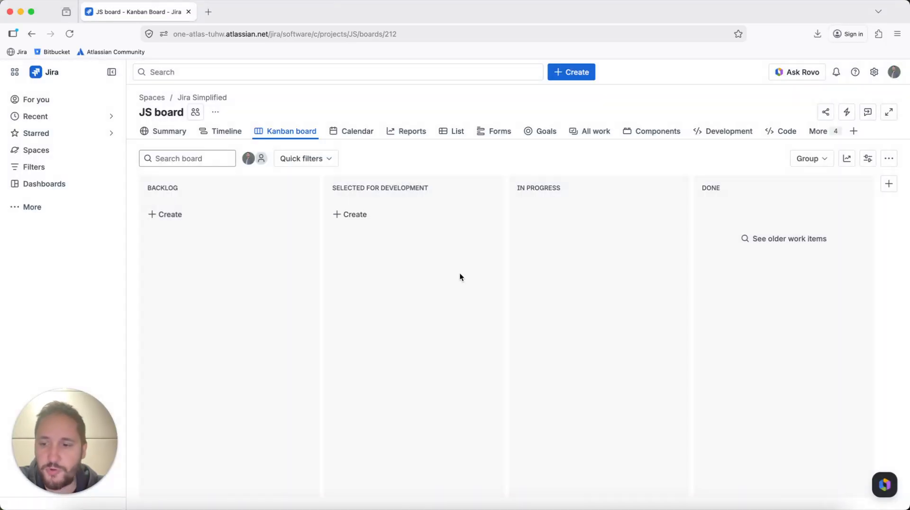
- Start a new Backlog item titled "This needs to be done" and assign it to a team member
{"action": "left_click", "coordinate": [70, 421]}
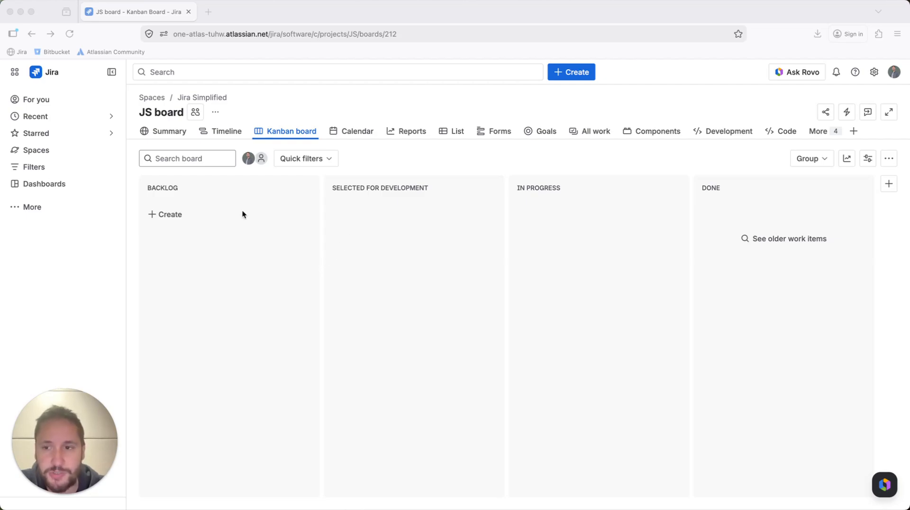
{"action": "left_click", "coordinate": [218, 216]}
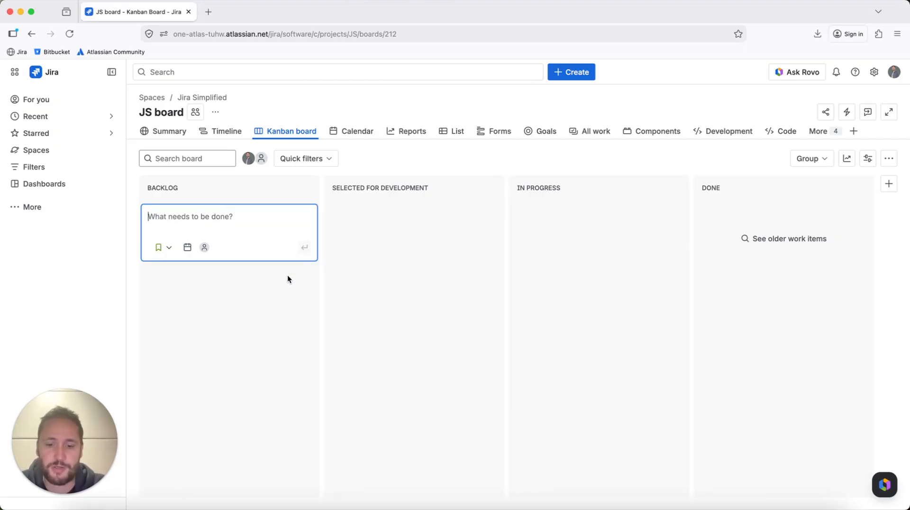
{"action": "key", "text": "Caps_Lock"}
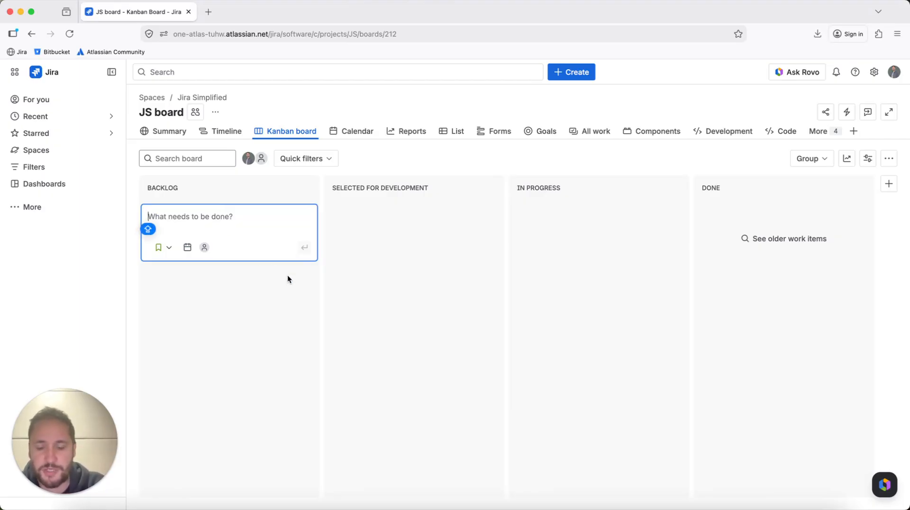
{"action": "type", "text": "This needs to be done"}
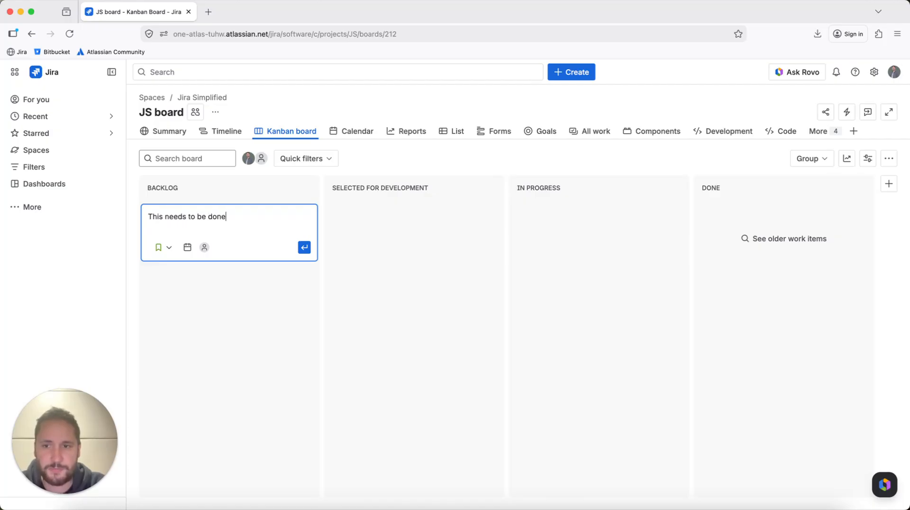
{"action": "left_click", "coordinate": [204, 246]}
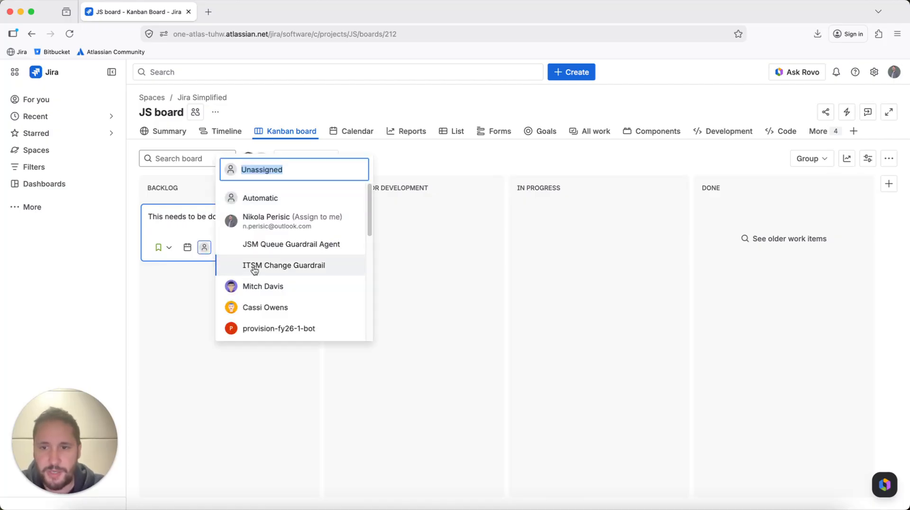
{"action": "left_click", "coordinate": [263, 286]}
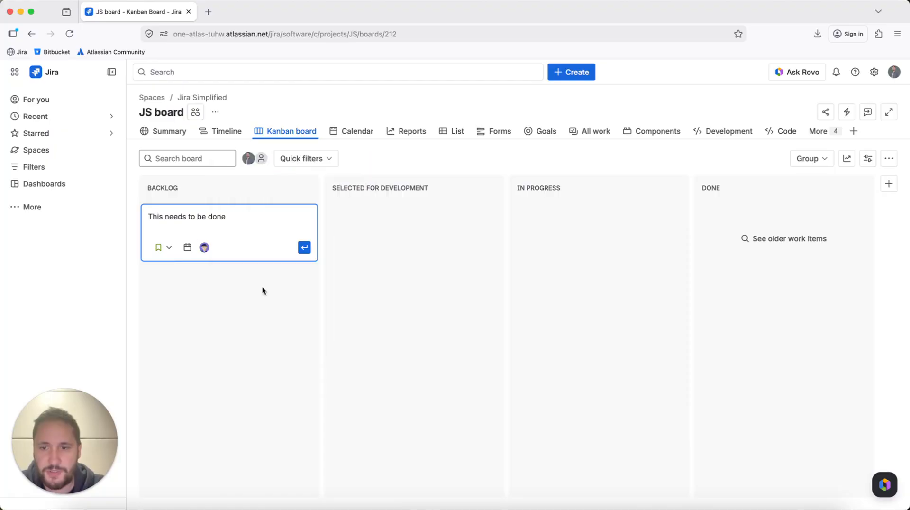
- Set the item's due date to April 10, 2026 and add it to the Backlog column
{"action": "left_click", "coordinate": [187, 247]}
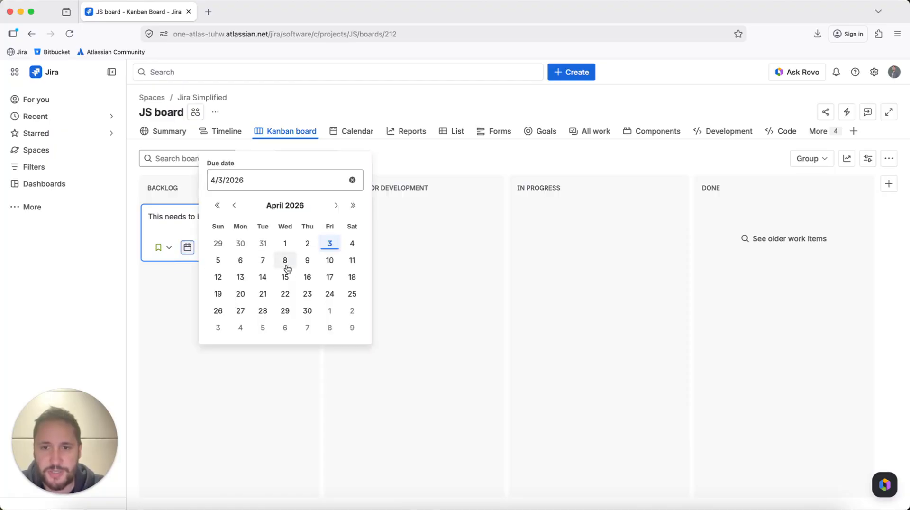
{"action": "left_click", "coordinate": [329, 260]}
{"action": "left_click", "coordinate": [299, 248]}
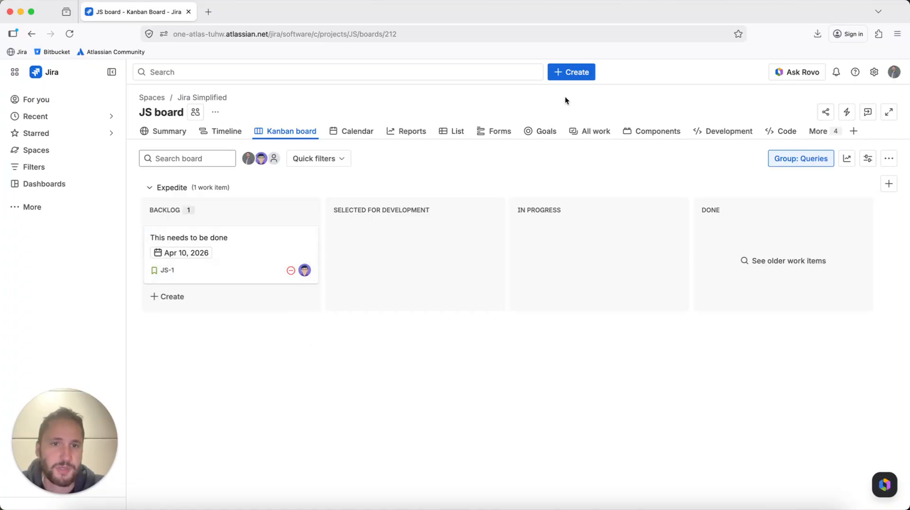
- Open the Create Task dialog and enter the summary "This also needs to be done"
{"action": "left_click", "coordinate": [563, 76]}
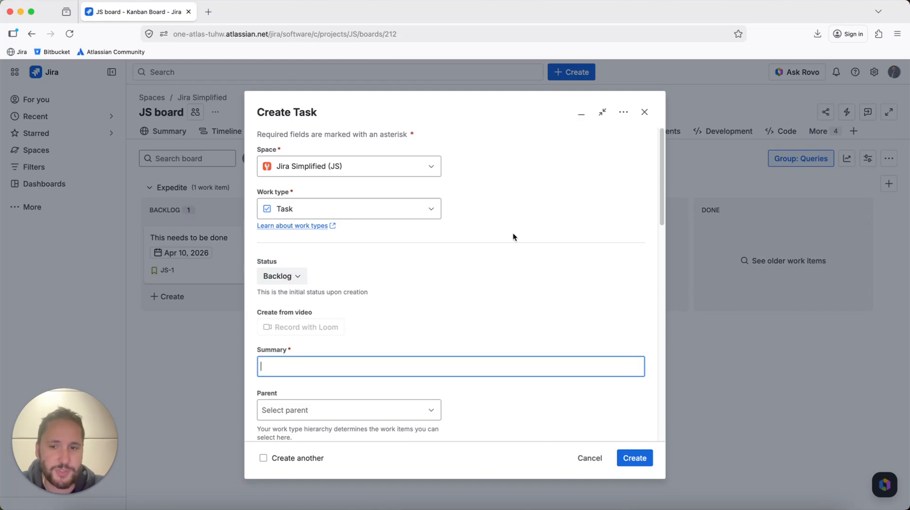
{"action": "scroll", "coordinate": [512, 235], "scroll_direction": "down", "scroll_amount": 4}
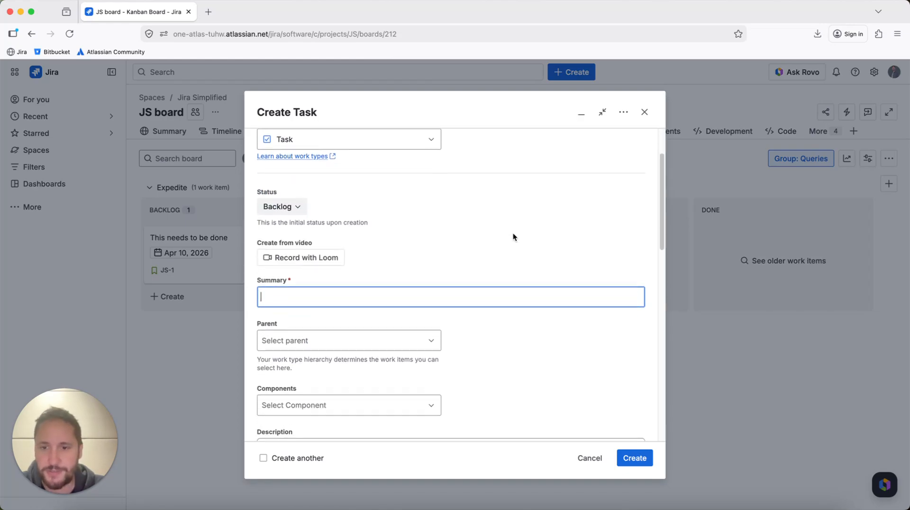
{"action": "scroll", "coordinate": [512, 235], "scroll_direction": "down", "scroll_amount": 2}
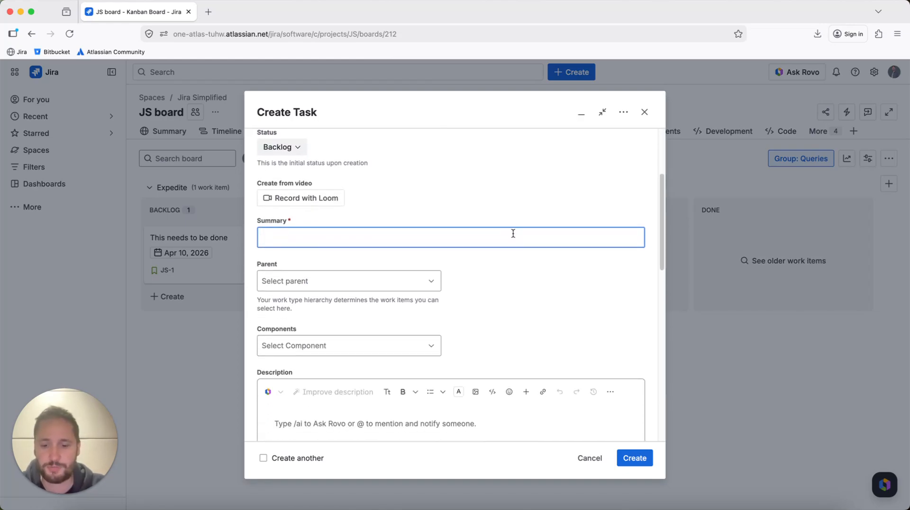
{"action": "type", "text": "This "}
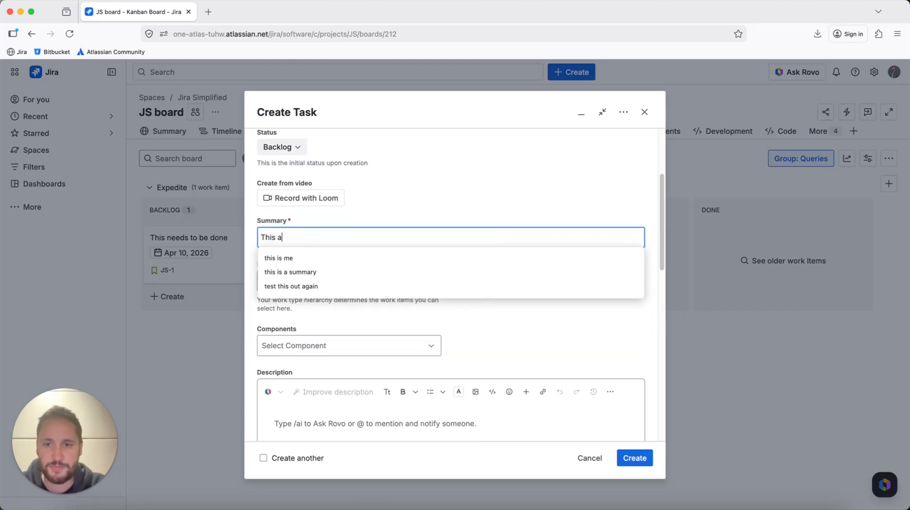
{"action": "type", "text": "also needs to be done"}
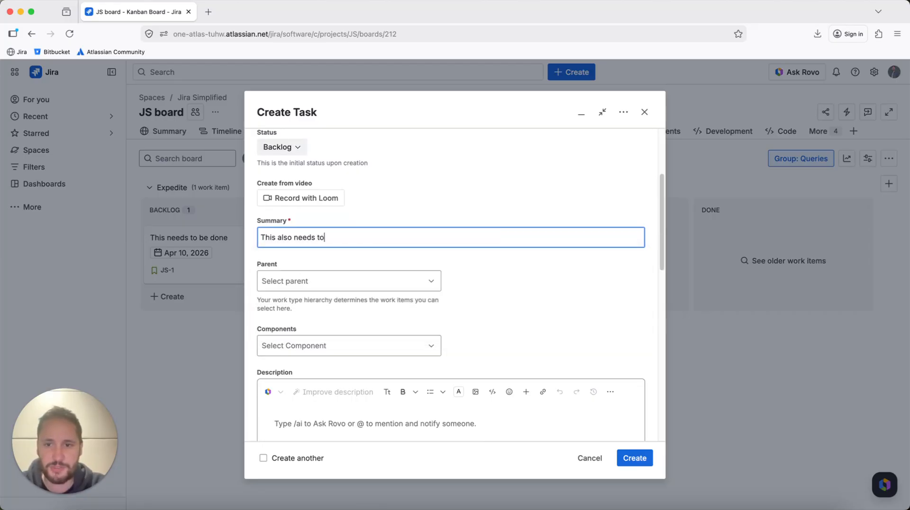
- Add the mobile-login-api component to the task
{"action": "scroll", "coordinate": [526, 228], "scroll_direction": "down", "scroll_amount": 3}
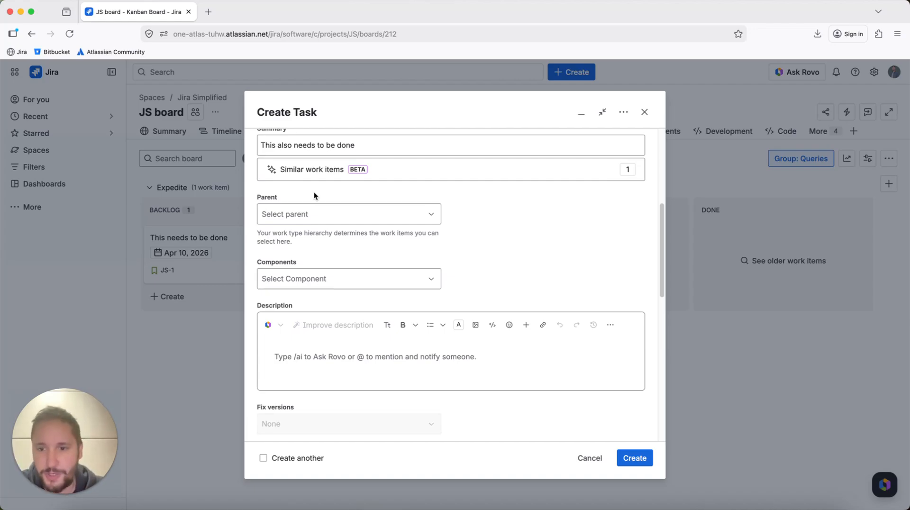
{"action": "scroll", "coordinate": [313, 191], "scroll_direction": "down", "scroll_amount": 2}
{"action": "left_click", "coordinate": [313, 209]}
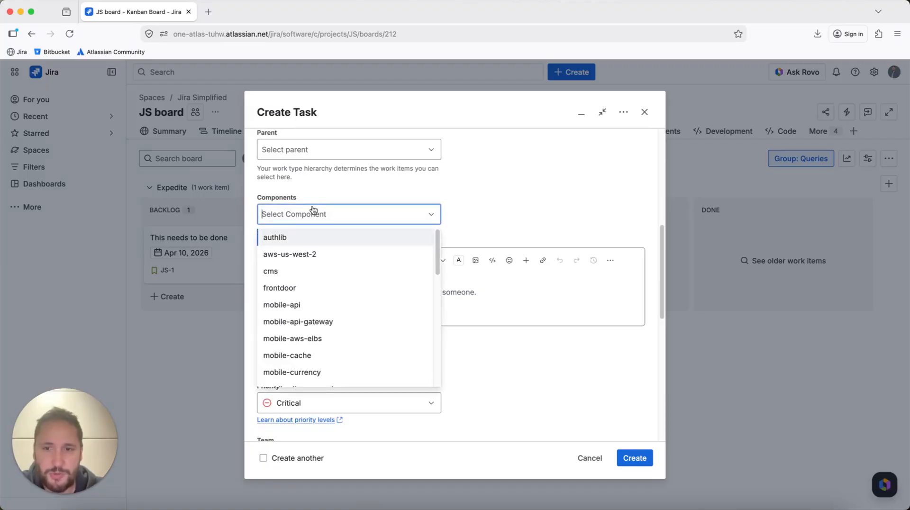
{"action": "left_click", "coordinate": [313, 210]}
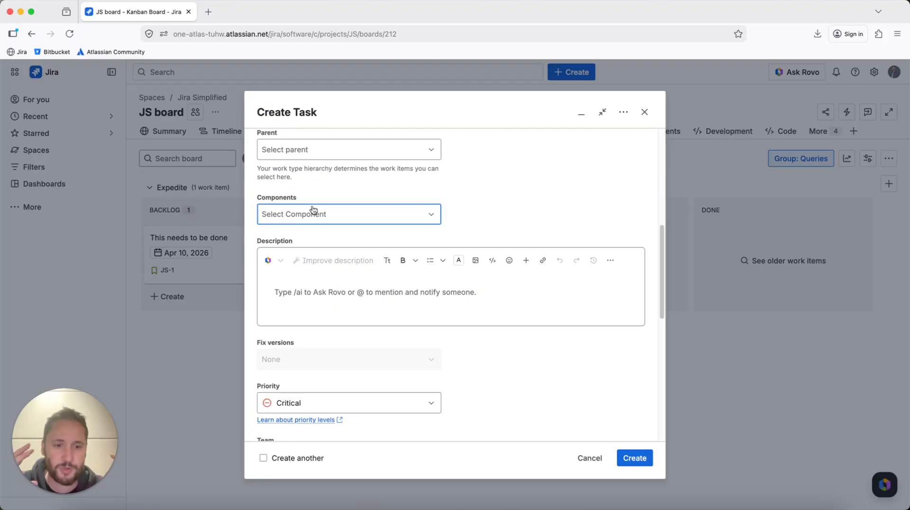
{"action": "left_click", "coordinate": [313, 209]}
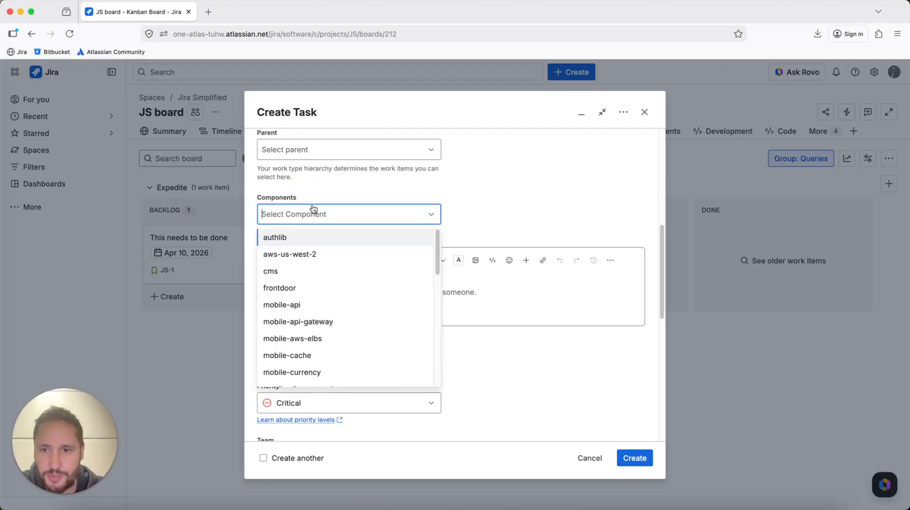
{"action": "scroll", "coordinate": [345, 278], "scroll_direction": "down", "scroll_amount": 3}
{"action": "scroll", "coordinate": [346, 280], "scroll_direction": "down", "scroll_amount": 5}
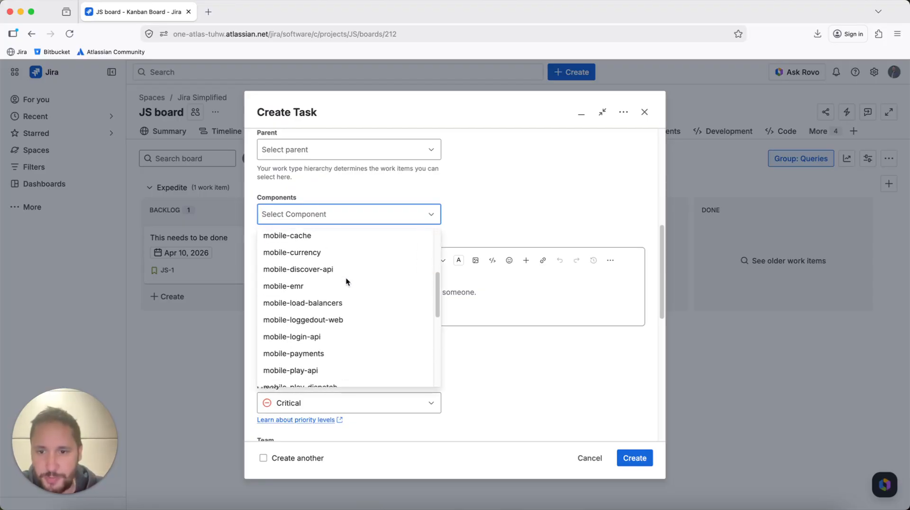
{"action": "scroll", "coordinate": [346, 280], "scroll_direction": "down", "scroll_amount": 2}
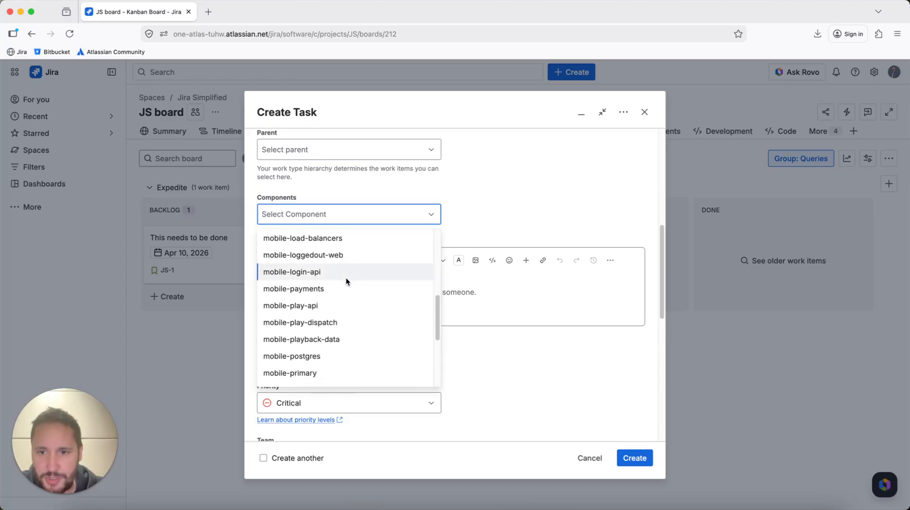
{"action": "left_click", "coordinate": [346, 269]}
- Enter "Mobile login api" as the task description
{"action": "left_click", "coordinate": [359, 291]}
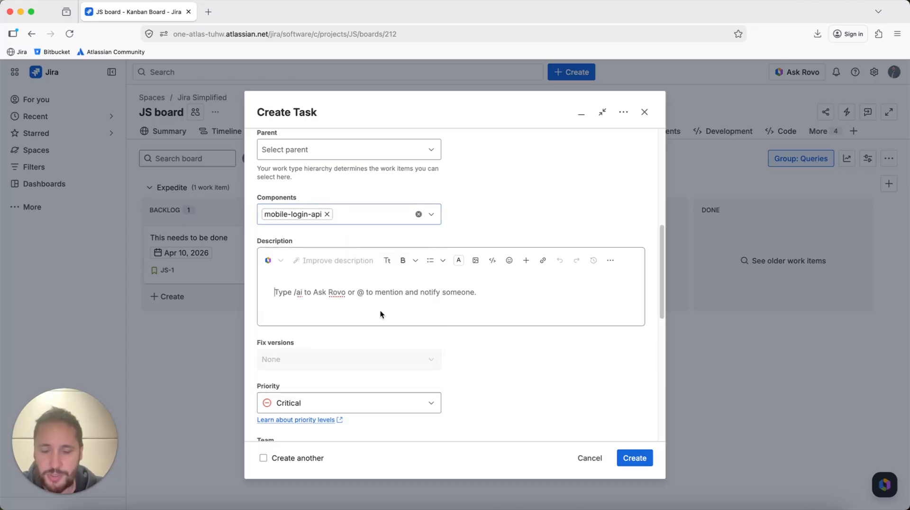
{"action": "type", "text": "Mobil"}
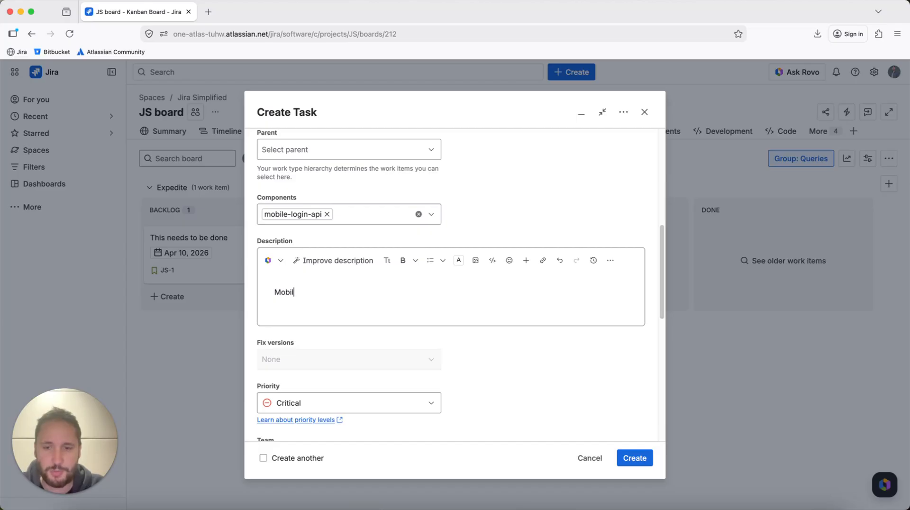
{"action": "type", "text": "e login api"}
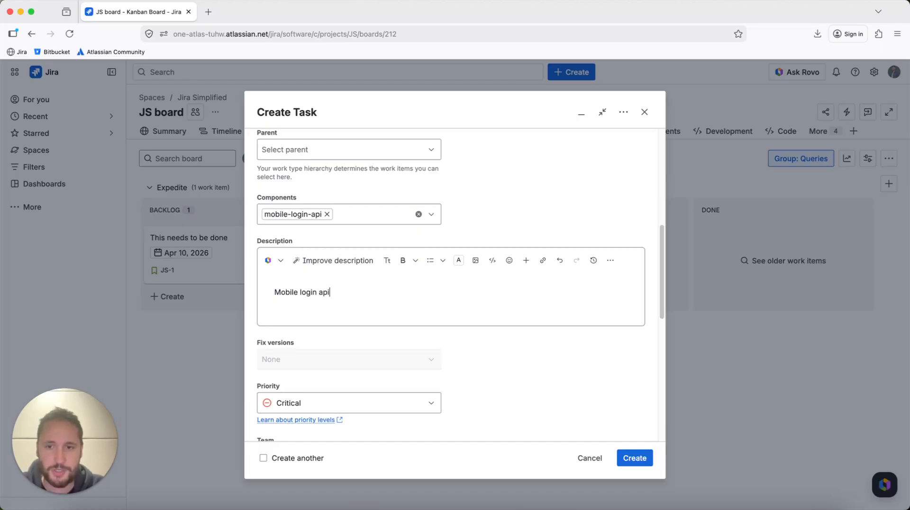
- Set the task's priority to Medium
{"action": "scroll", "coordinate": [403, 318], "scroll_direction": "down", "scroll_amount": 3}
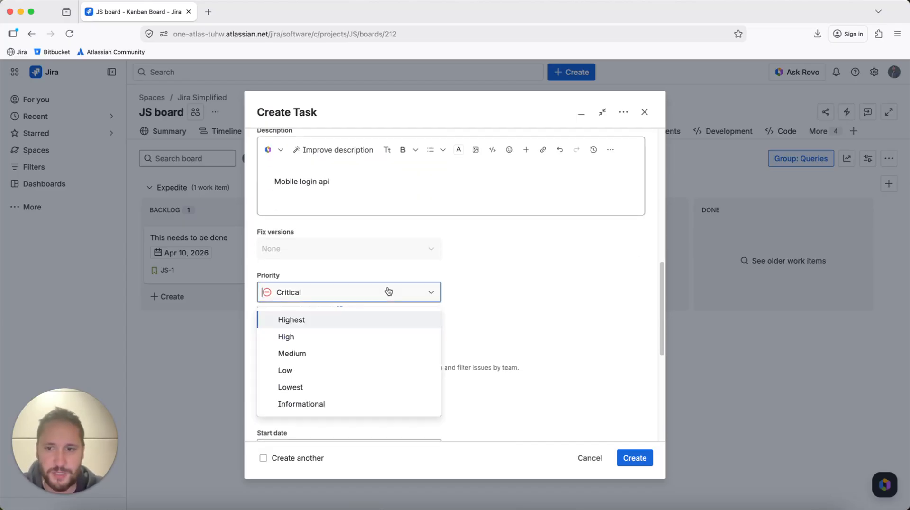
{"action": "left_click", "coordinate": [390, 294]}
{"action": "left_click", "coordinate": [390, 354]}
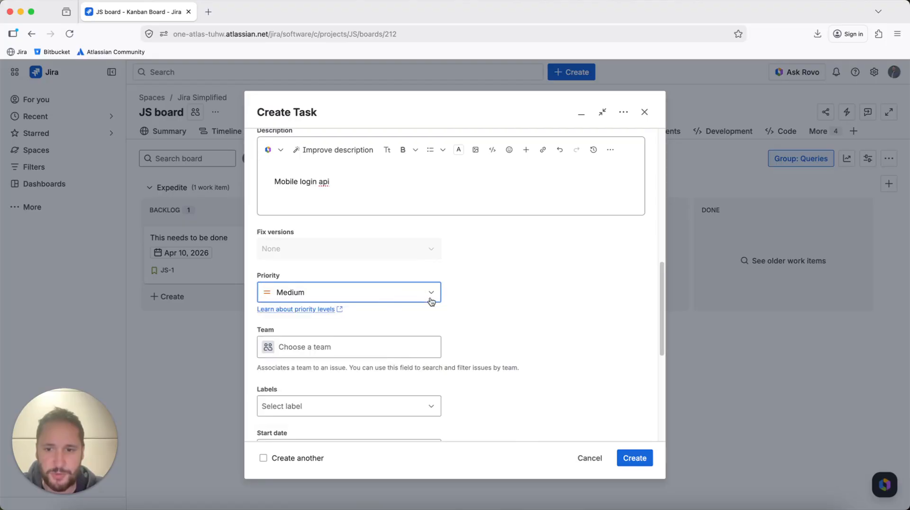
- Review the remaining task fields down to the assignee
{"action": "scroll", "coordinate": [547, 311], "scroll_direction": "down", "scroll_amount": 4}
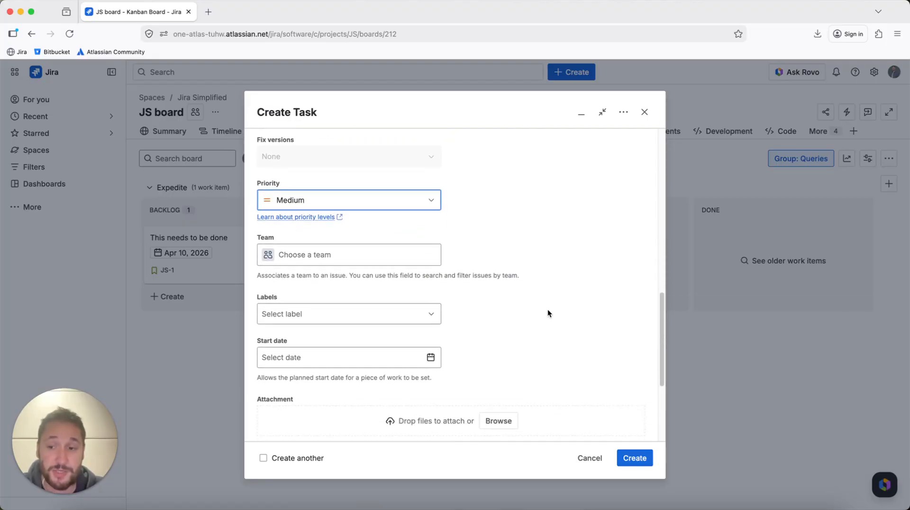
{"action": "scroll", "coordinate": [547, 310], "scroll_direction": "down", "scroll_amount": 2}
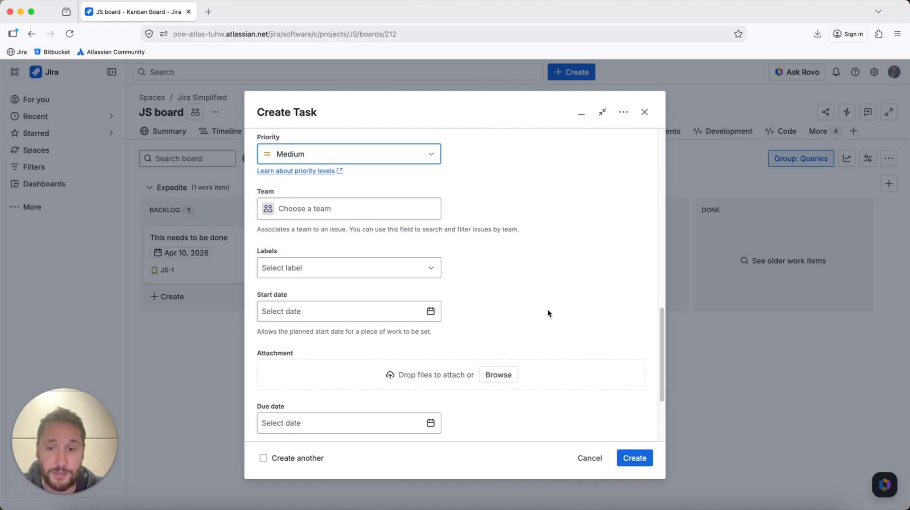
{"action": "scroll", "coordinate": [547, 310], "scroll_direction": "down", "scroll_amount": 1}
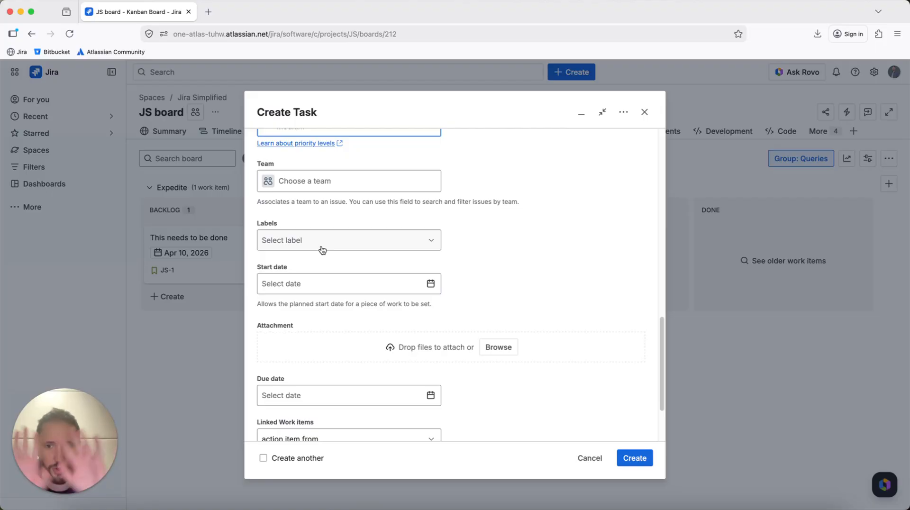
{"action": "scroll", "coordinate": [325, 248], "scroll_direction": "down", "scroll_amount": 2}
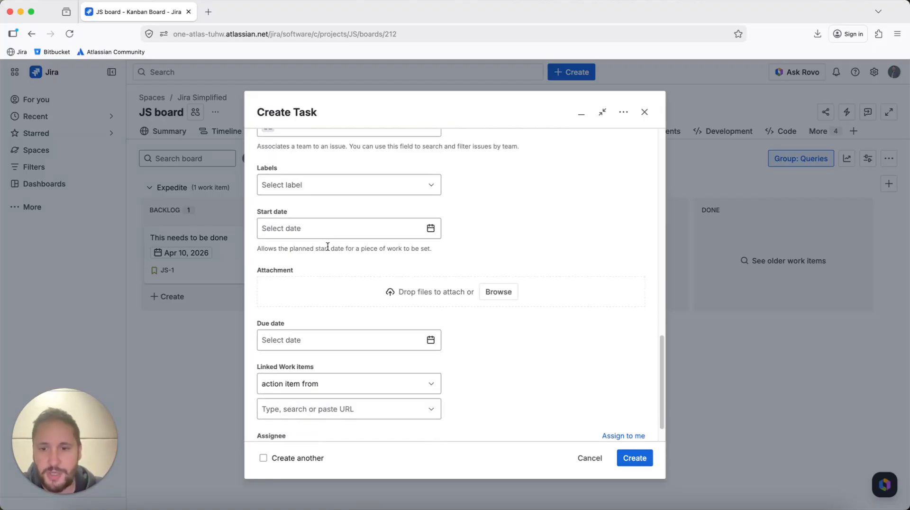
{"action": "scroll", "coordinate": [347, 308], "scroll_direction": "down", "scroll_amount": 1}
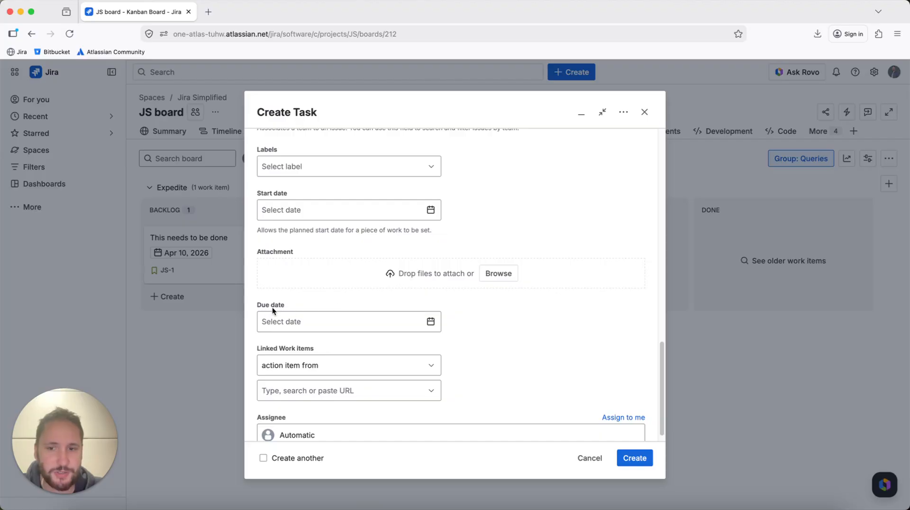
{"action": "scroll", "coordinate": [371, 308], "scroll_direction": "down", "scroll_amount": 1}
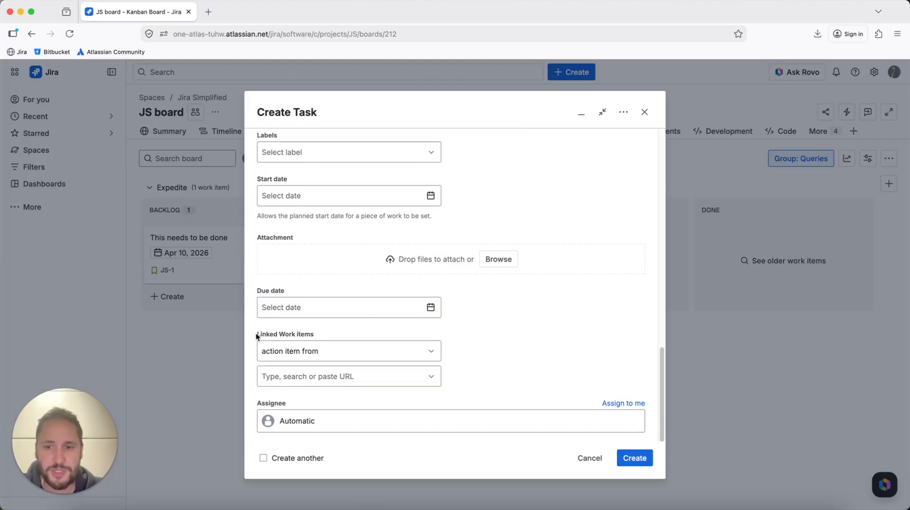
- Create the task with the entered details
{"action": "left_click_drag", "start_coordinate": [256, 335], "coordinate": [317, 337]}
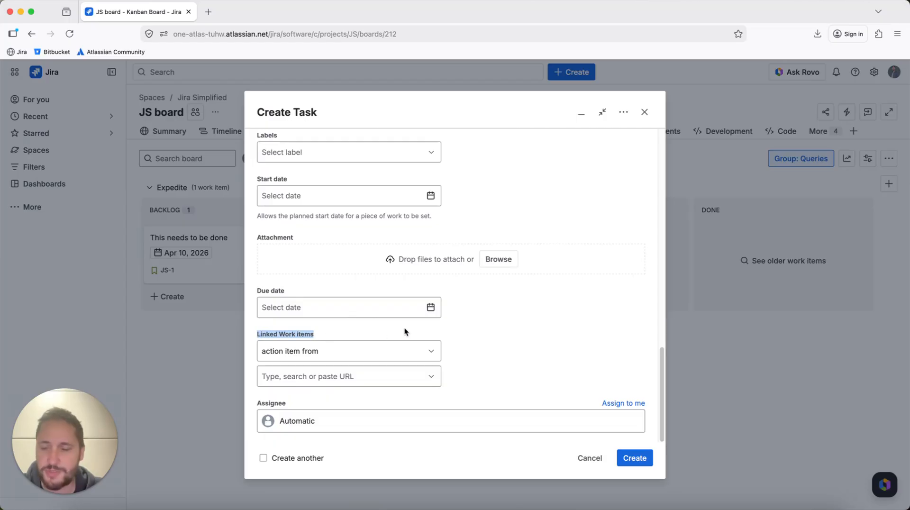
{"action": "left_click", "coordinate": [628, 462]}
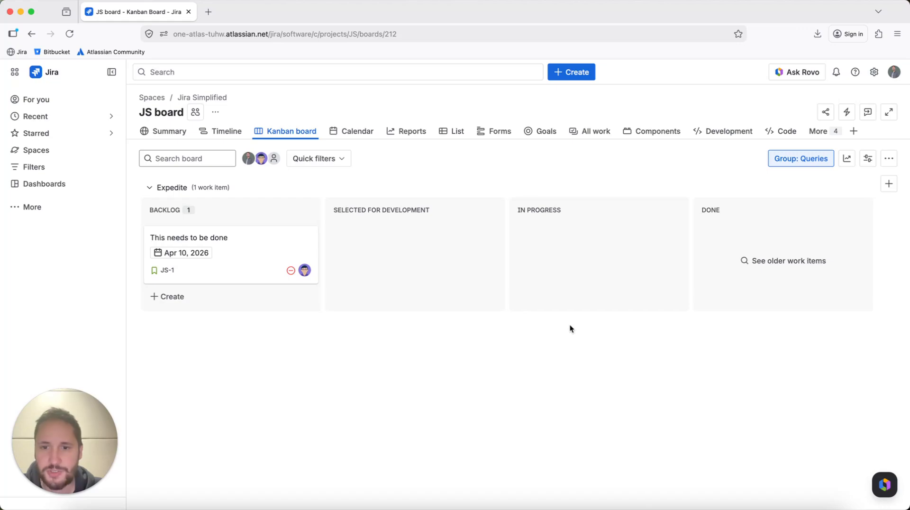
{"action": "left_click", "coordinate": [238, 452]}
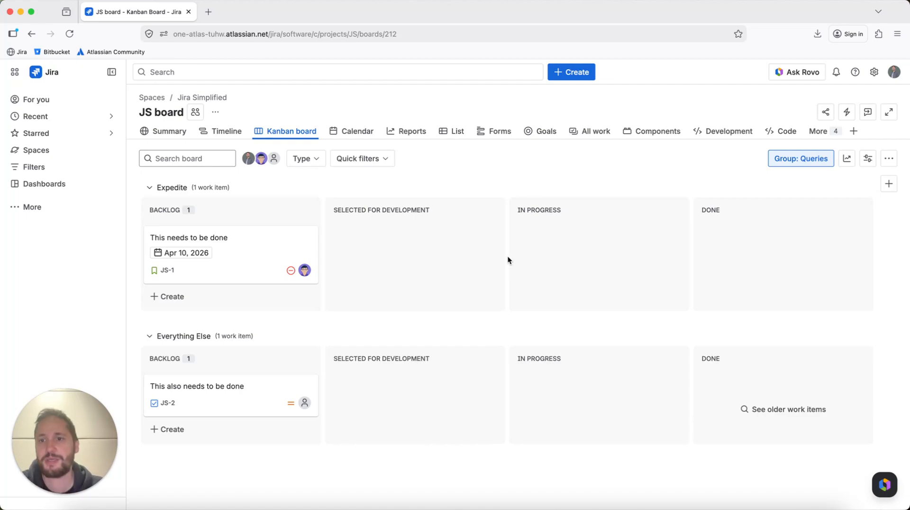
- Delete the Expedite swimlane in the board settings and return to the board
{"action": "left_click", "coordinate": [215, 112]}
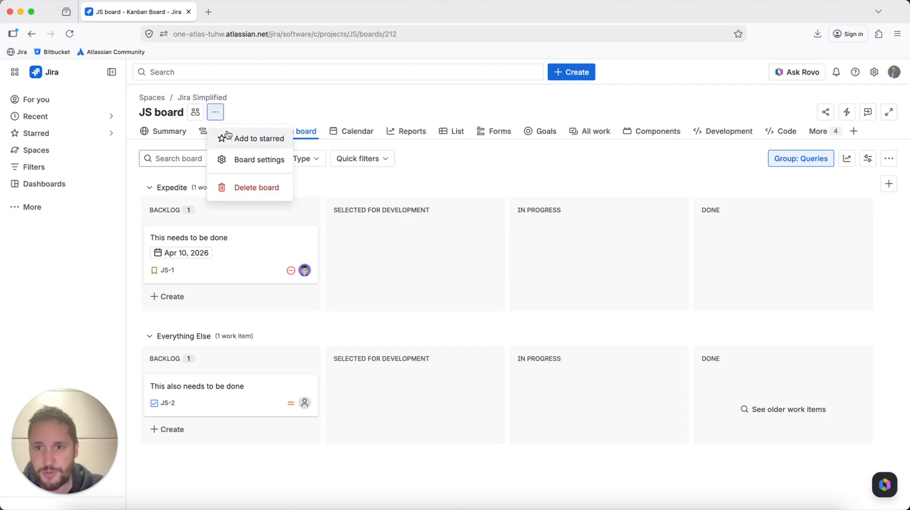
{"action": "left_click", "coordinate": [234, 158]}
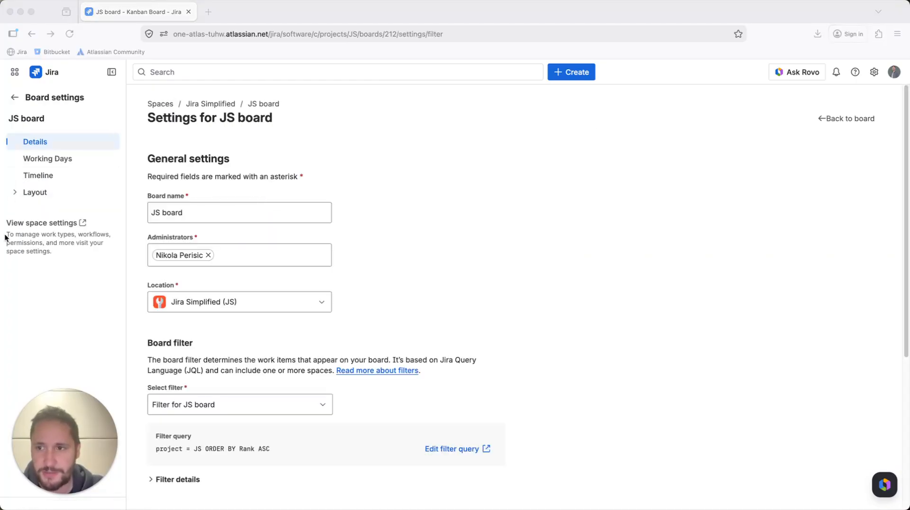
{"action": "left_click", "coordinate": [47, 193]}
{"action": "left_click", "coordinate": [113, 226]}
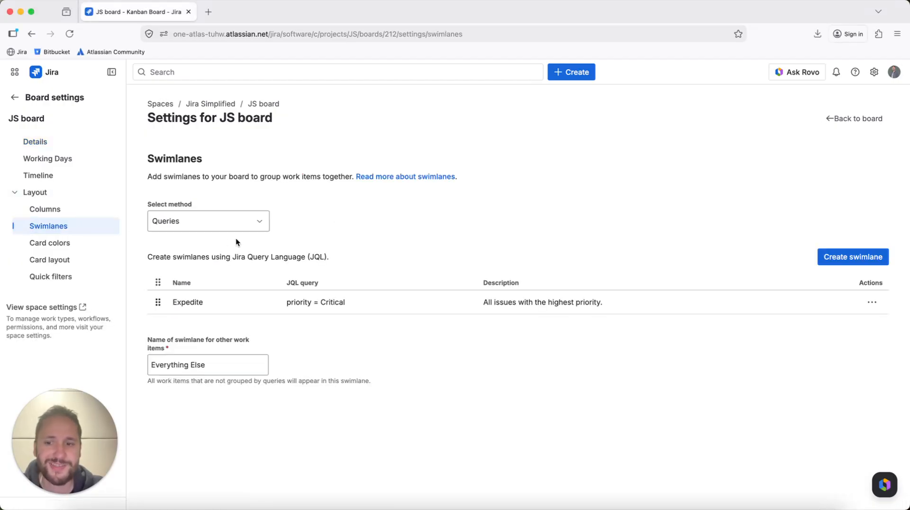
{"action": "left_click", "coordinate": [871, 302]}
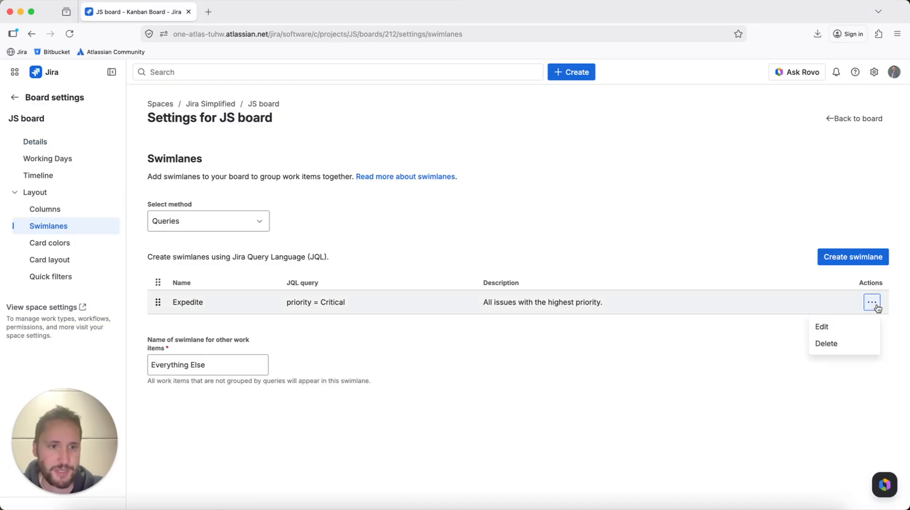
{"action": "left_click", "coordinate": [855, 342]}
{"action": "left_click", "coordinate": [582, 170]}
{"action": "left_click", "coordinate": [819, 120]}
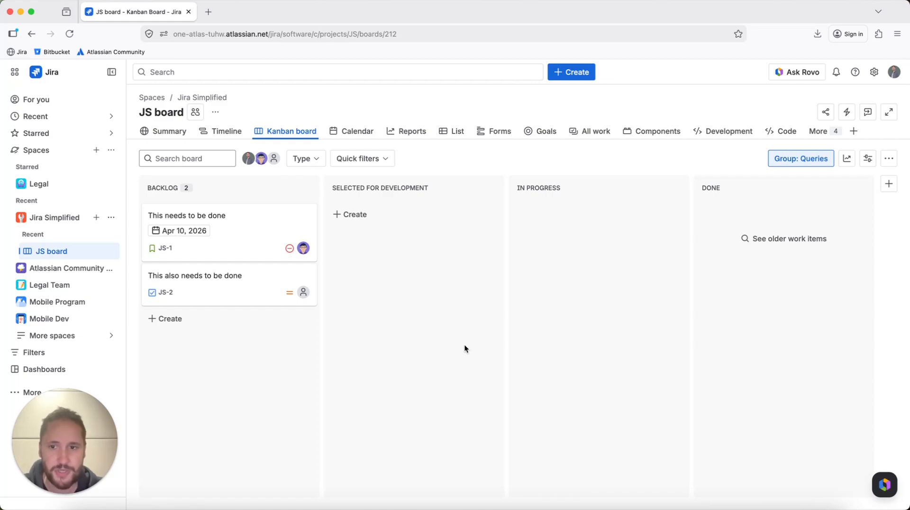
- Move the "This needs to be done" card through Selected for Development into Done
{"action": "left_click_drag", "start_coordinate": [256, 224], "coordinate": [417, 285]}
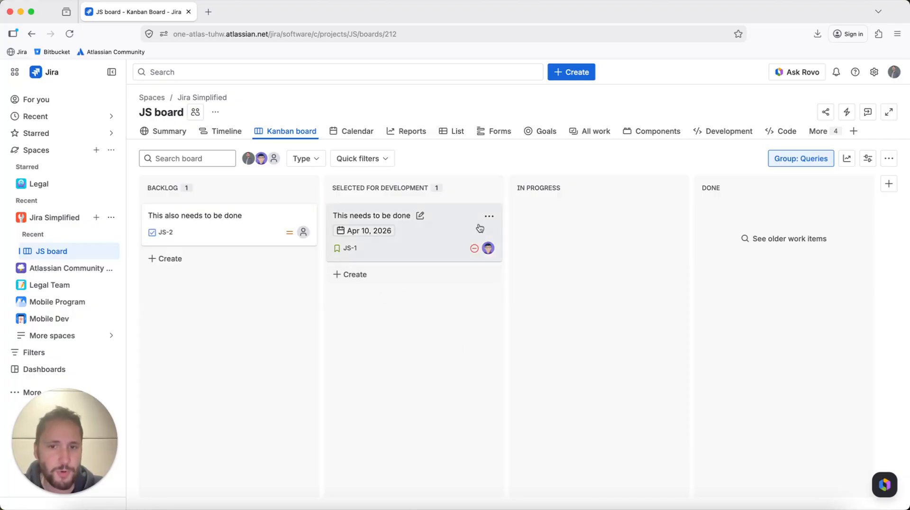
{"action": "left_click_drag", "start_coordinate": [466, 227], "coordinate": [756, 226]}
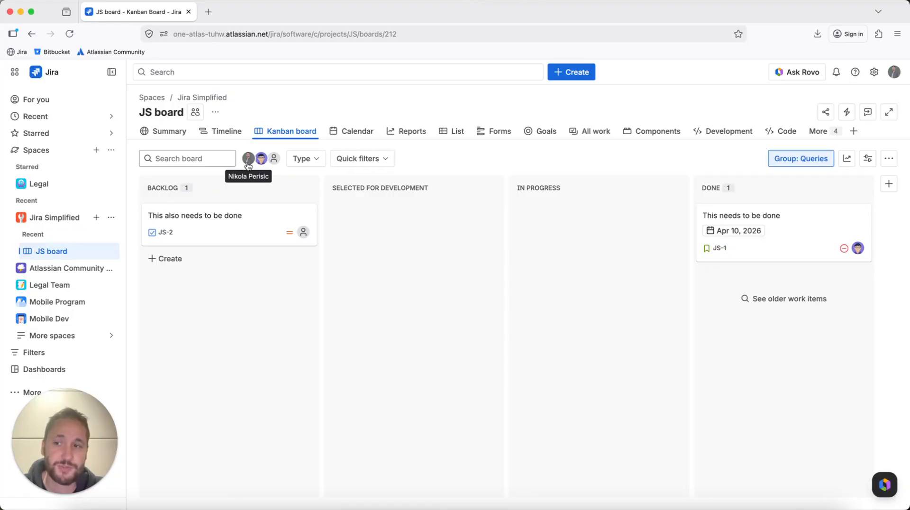
- Browse the For you page's Worked on, Viewed, Starred and Assigned to me lists, then return to the JS board
{"action": "left_click", "coordinate": [92, 103]}
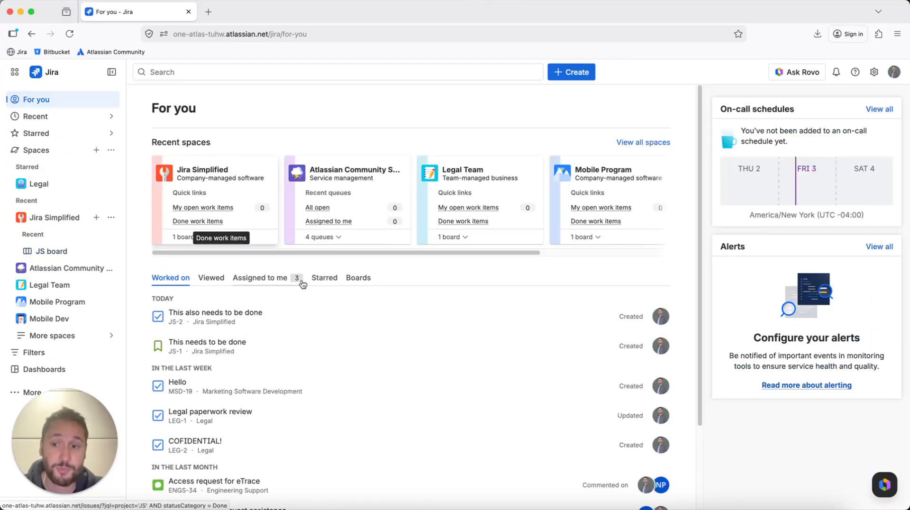
{"action": "scroll", "coordinate": [301, 282], "scroll_direction": "down", "scroll_amount": 2}
{"action": "scroll", "coordinate": [301, 281], "scroll_direction": "down", "scroll_amount": 1}
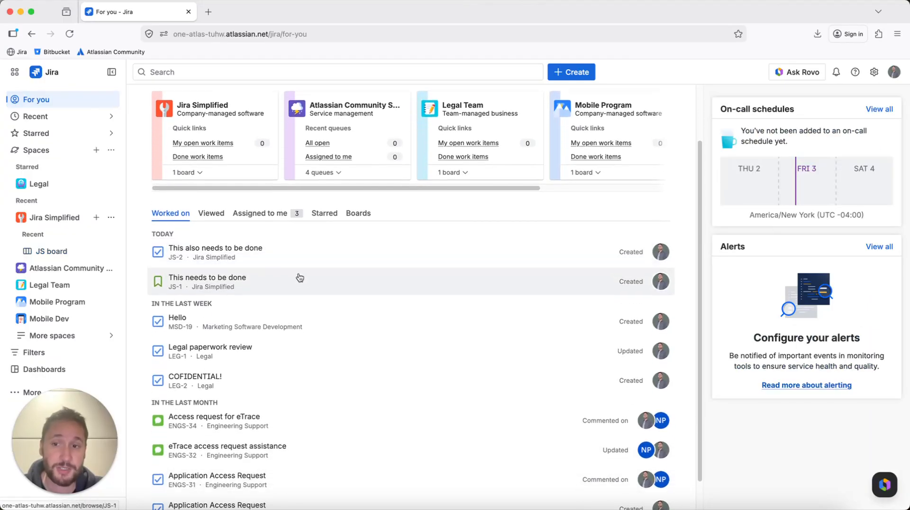
{"action": "left_click", "coordinate": [203, 216]}
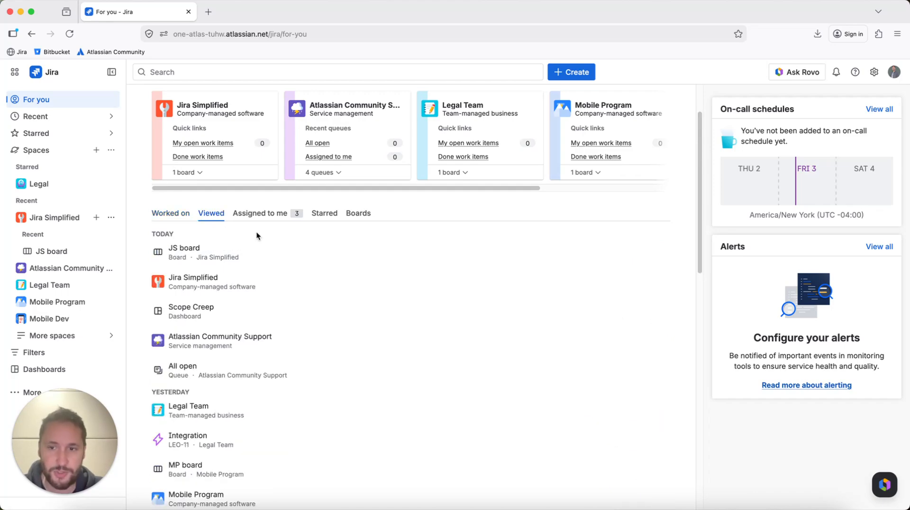
{"action": "left_click", "coordinate": [322, 213]}
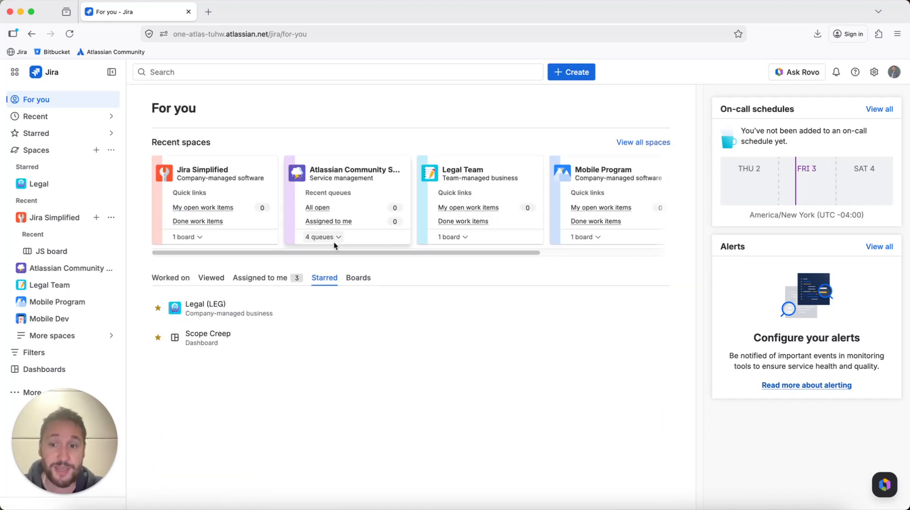
{"action": "left_click", "coordinate": [279, 279]}
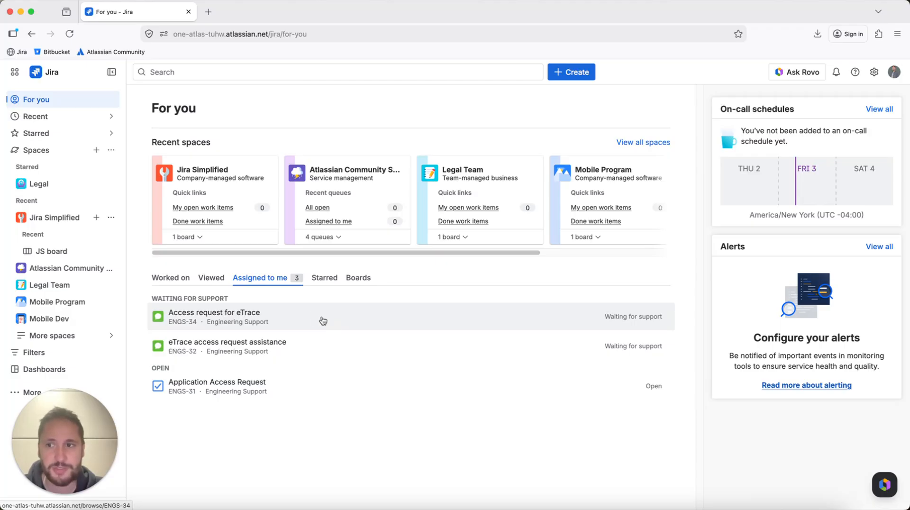
{"action": "left_click", "coordinate": [83, 136]}
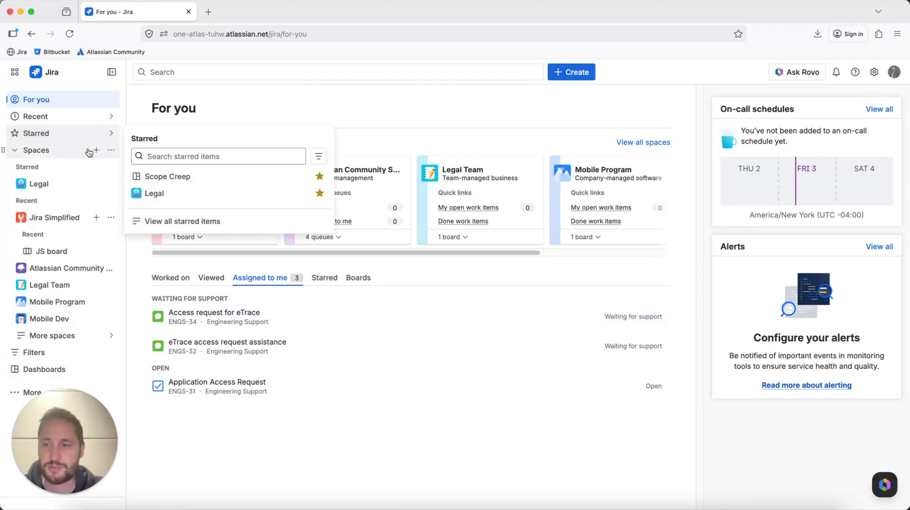
{"action": "left_click", "coordinate": [73, 218]}
{"action": "left_click", "coordinate": [71, 218]}
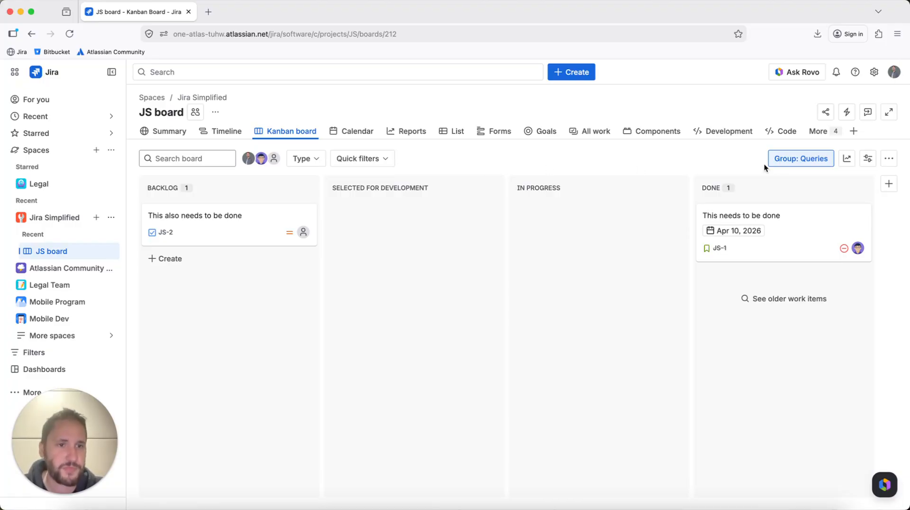
- Remove the Code, Development and Archived work items tabs from the board's navigation
{"action": "left_click", "coordinate": [825, 132]}
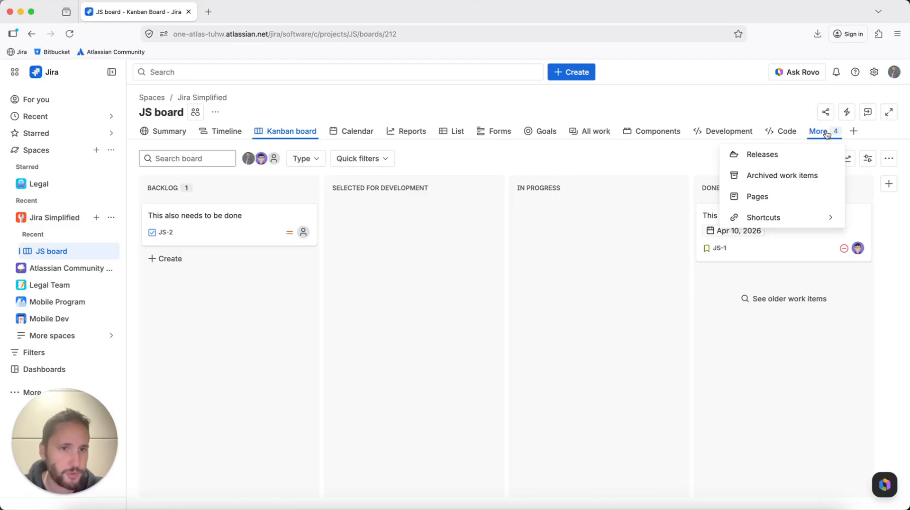
{"action": "left_click", "coordinate": [793, 137]}
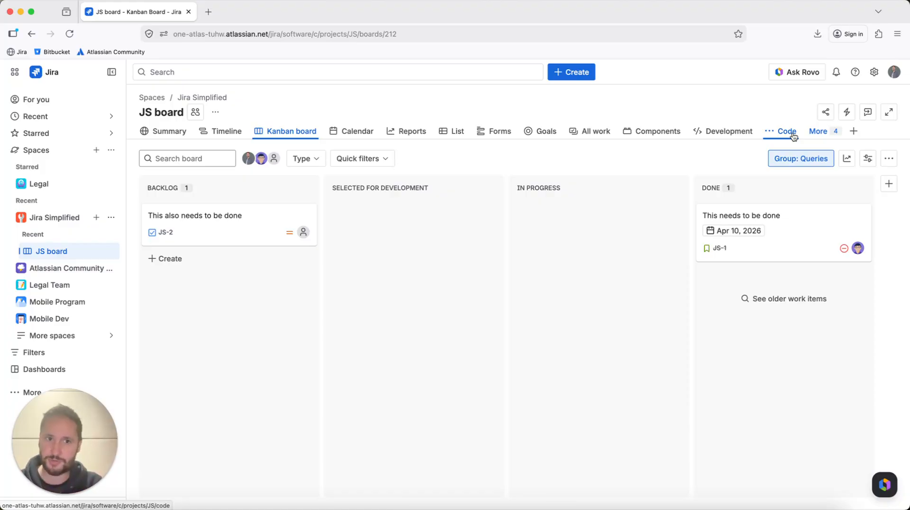
{"action": "left_click", "coordinate": [768, 131]}
{"action": "left_click", "coordinate": [775, 228]}
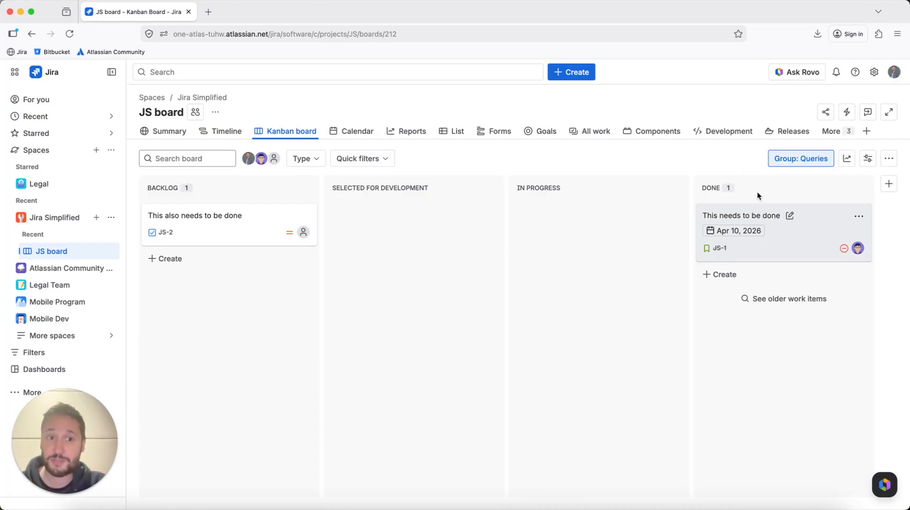
{"action": "left_click", "coordinate": [697, 131]}
{"action": "left_click", "coordinate": [706, 232]}
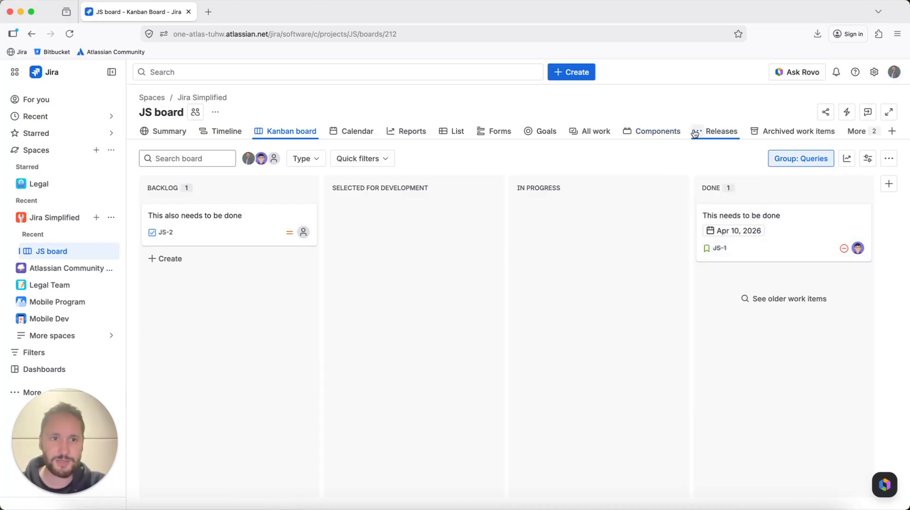
{"action": "left_click", "coordinate": [755, 130]}
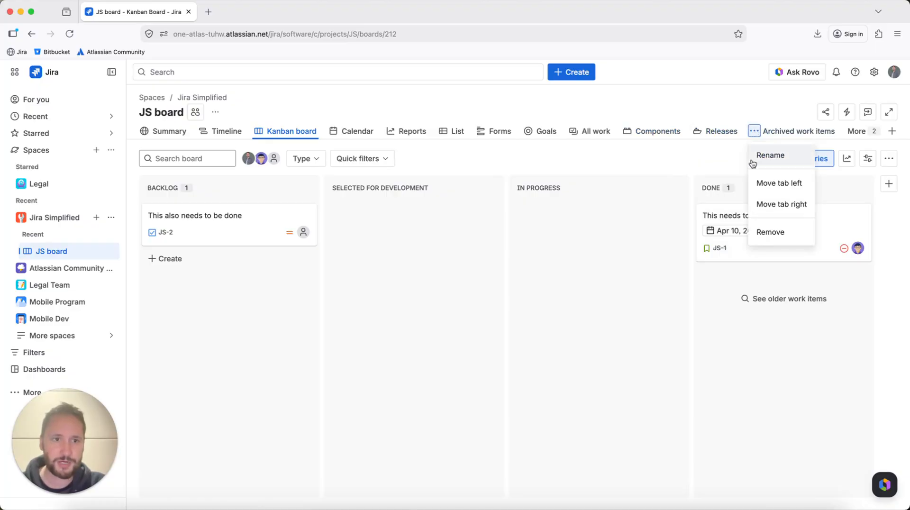
{"action": "left_click", "coordinate": [769, 229]}
{"action": "left_click", "coordinate": [895, 156]}
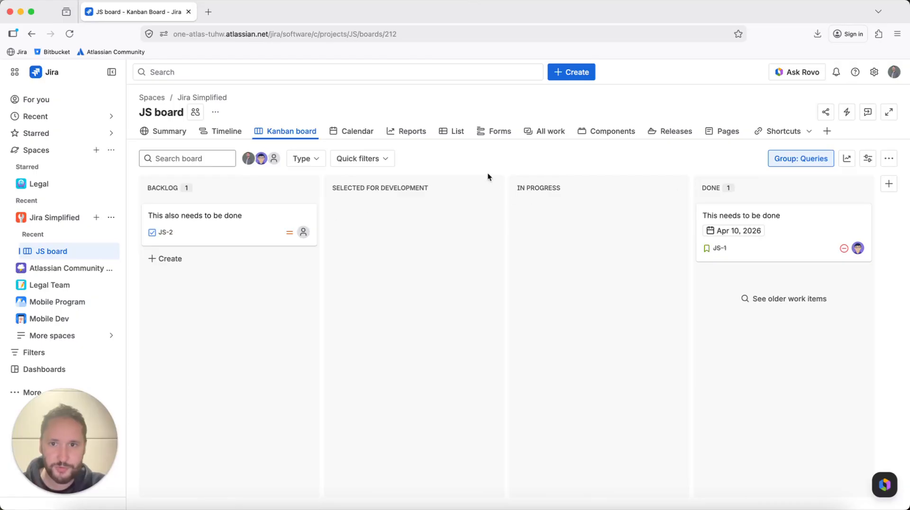
- Remove the Calendar and Forms tabs from the board's navigation
{"action": "left_click", "coordinate": [333, 131]}
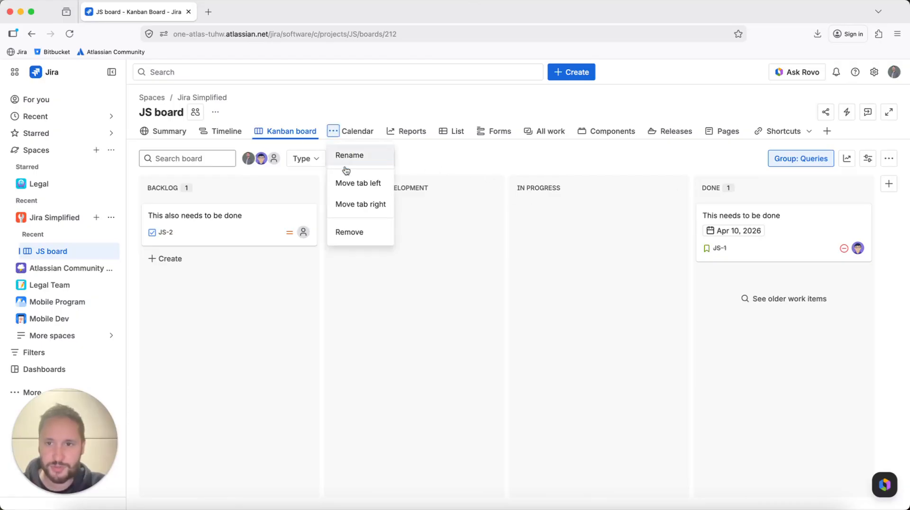
{"action": "left_click", "coordinate": [353, 232]}
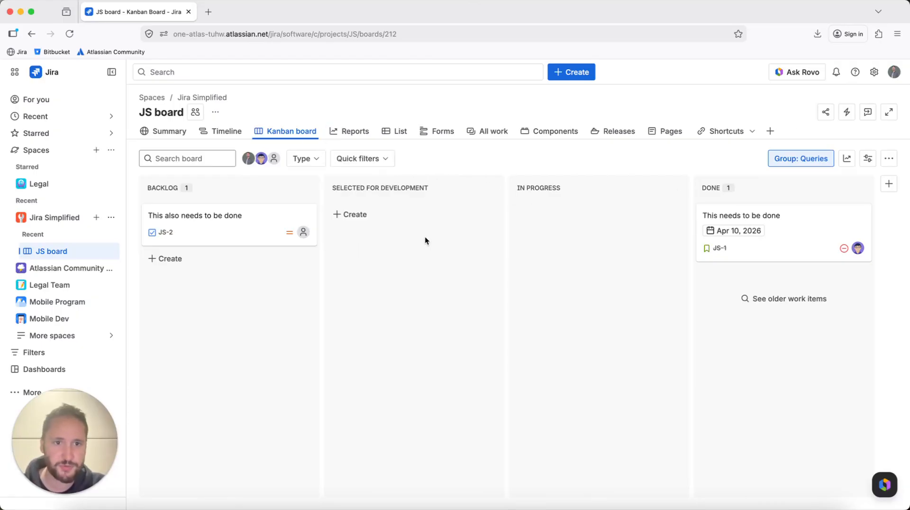
{"action": "mouse_move", "coordinate": [589, 137]}
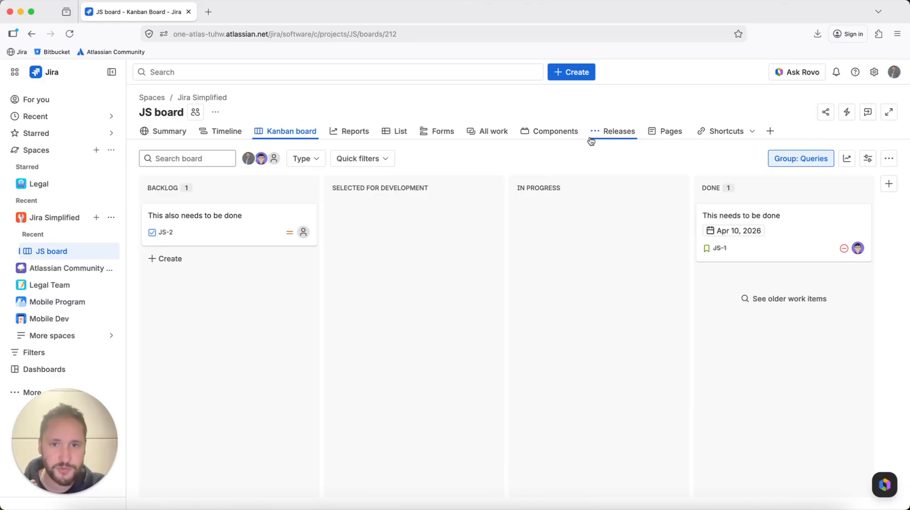
{"action": "left_click", "coordinate": [423, 132]}
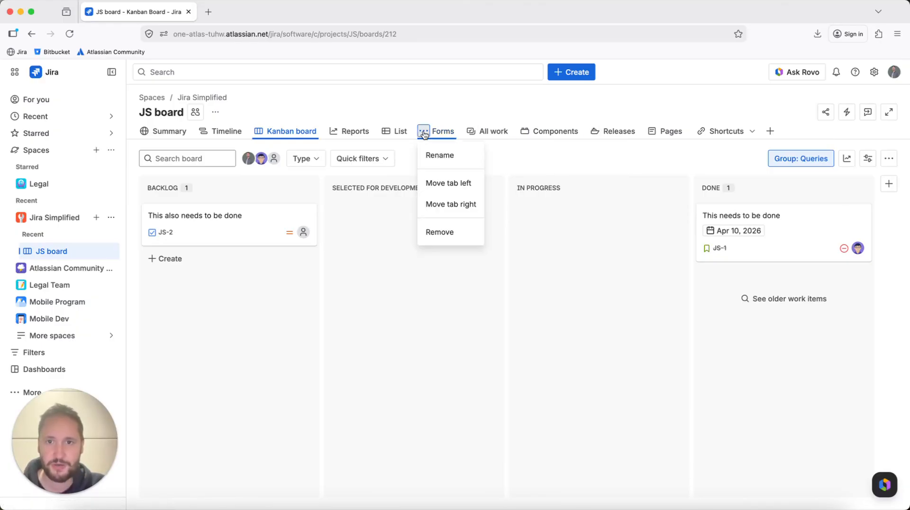
{"action": "left_click", "coordinate": [439, 232]}
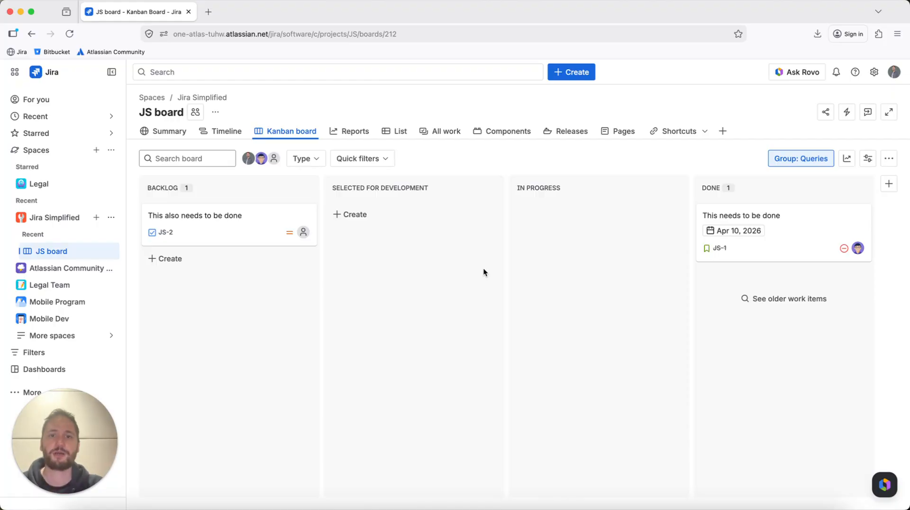
- Start creating a new work item with the work type set to Epic
{"action": "left_click", "coordinate": [572, 72]}
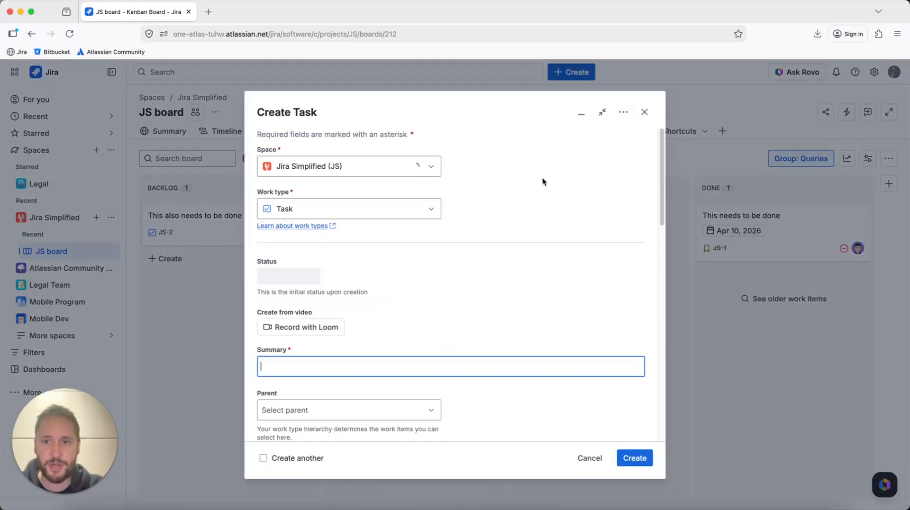
{"action": "left_click", "coordinate": [401, 209]}
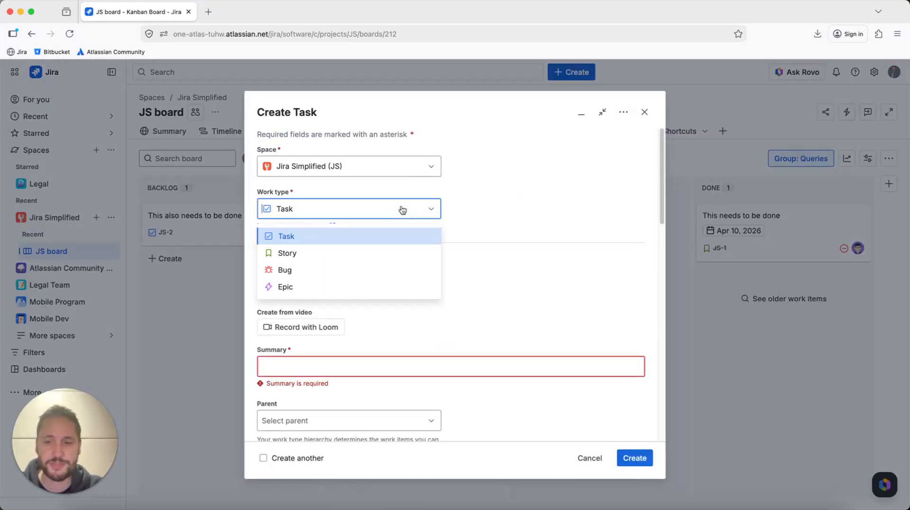
{"action": "left_click", "coordinate": [352, 283]}
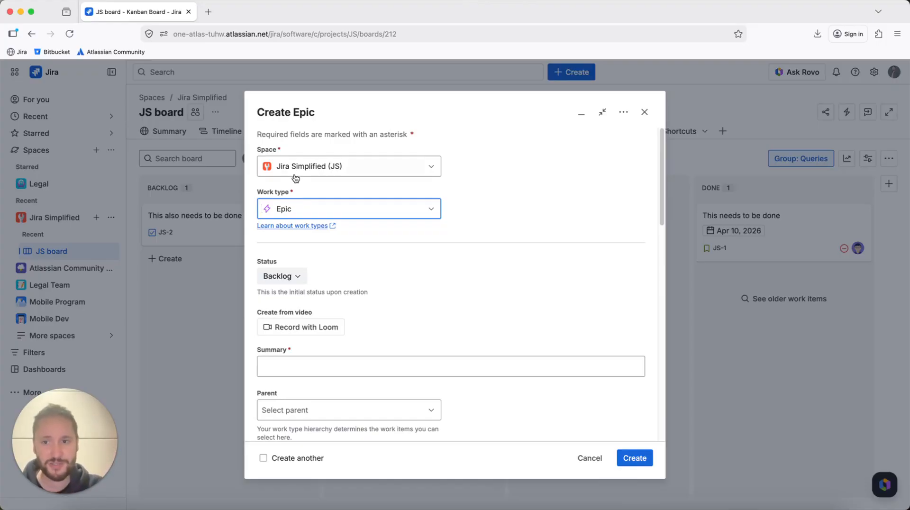
{"action": "left_click_drag", "start_coordinate": [254, 192], "coordinate": [279, 194]}
{"action": "left_click", "coordinate": [314, 211]}
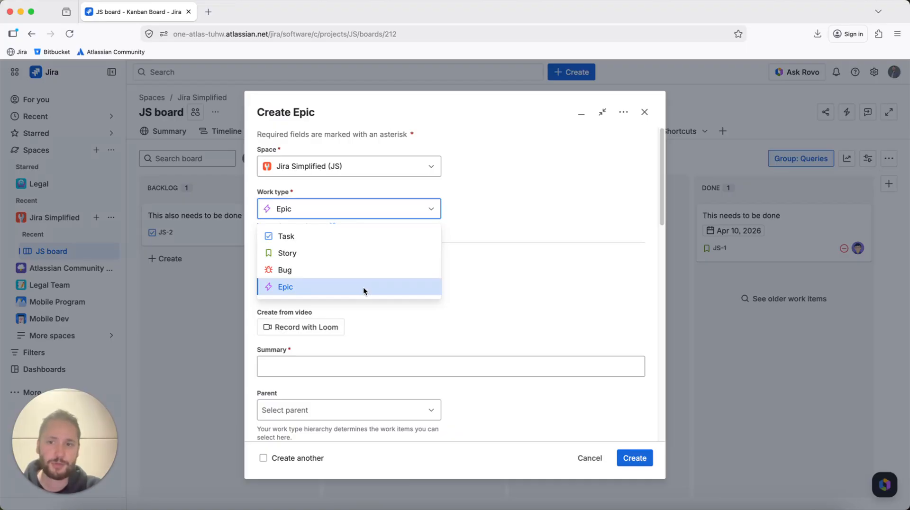
{"action": "left_click", "coordinate": [418, 280]}
- Enter "This is epic" as the new epic's summary
{"action": "scroll", "coordinate": [514, 277], "scroll_direction": "down", "scroll_amount": 2}
{"action": "scroll", "coordinate": [514, 279], "scroll_direction": "down", "scroll_amount": 1}
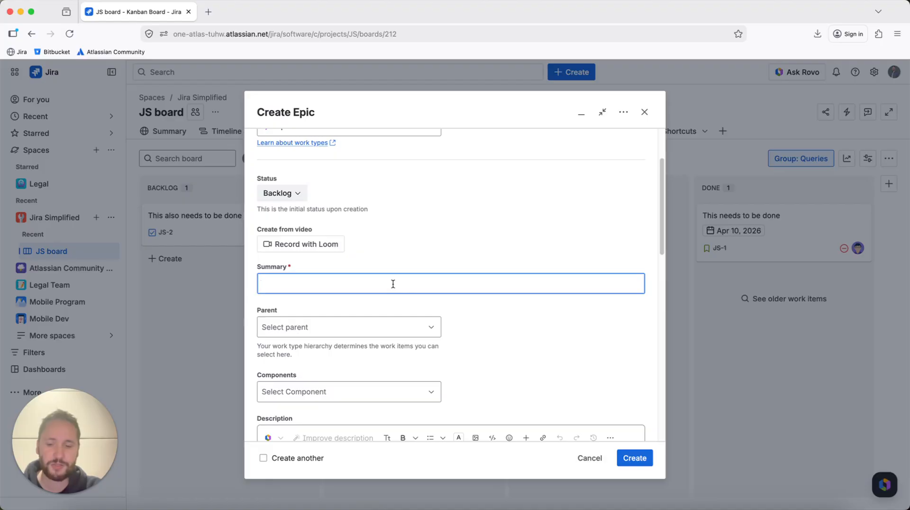
{"action": "type", "text": "This i ep"}
{"action": "key", "text": "BackSpace"}
{"action": "key", "text": "BackSpace"}
{"action": "key", "text": "BackSpace"}
{"action": "type", "text": "s "}
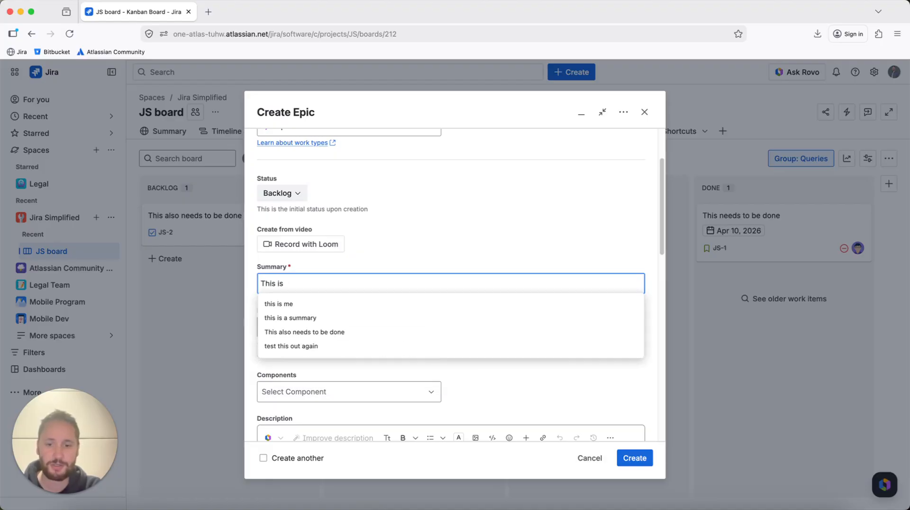
{"action": "type", "text": "epic"}
- Set the epic's priority to Medium and create the epic
{"action": "scroll", "coordinate": [450, 284], "scroll_direction": "down", "scroll_amount": 4}
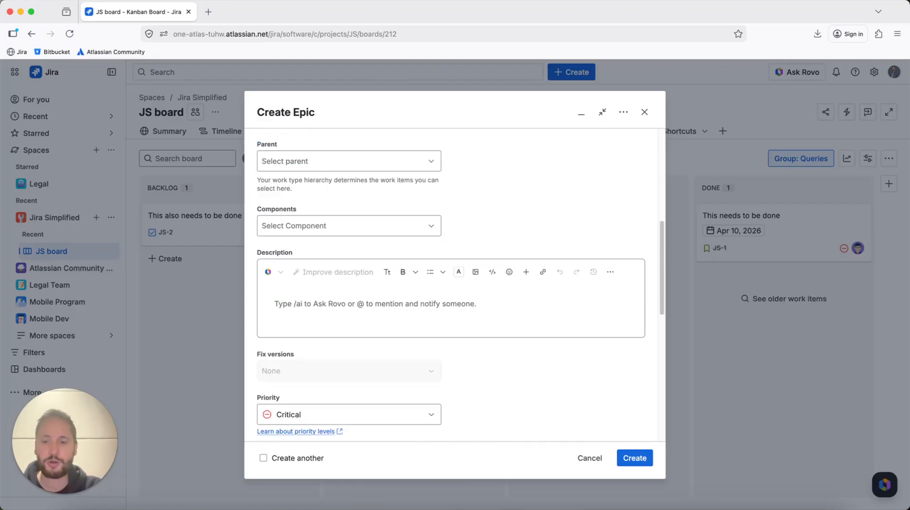
{"action": "scroll", "coordinate": [393, 289], "scroll_direction": "down", "scroll_amount": 4}
{"action": "left_click", "coordinate": [400, 241]}
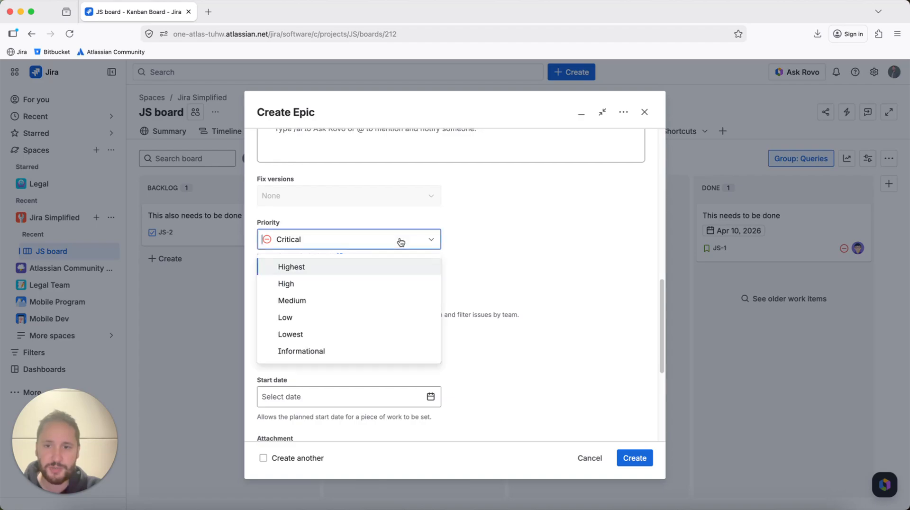
{"action": "left_click", "coordinate": [373, 297]}
{"action": "scroll", "coordinate": [533, 299], "scroll_direction": "down", "scroll_amount": 3}
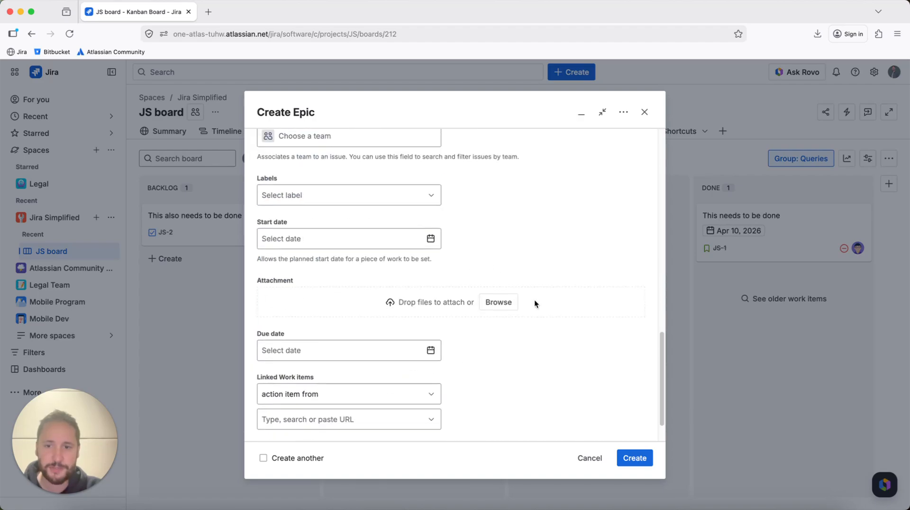
{"action": "scroll", "coordinate": [533, 299], "scroll_direction": "down", "scroll_amount": 2}
{"action": "left_click", "coordinate": [633, 463]}
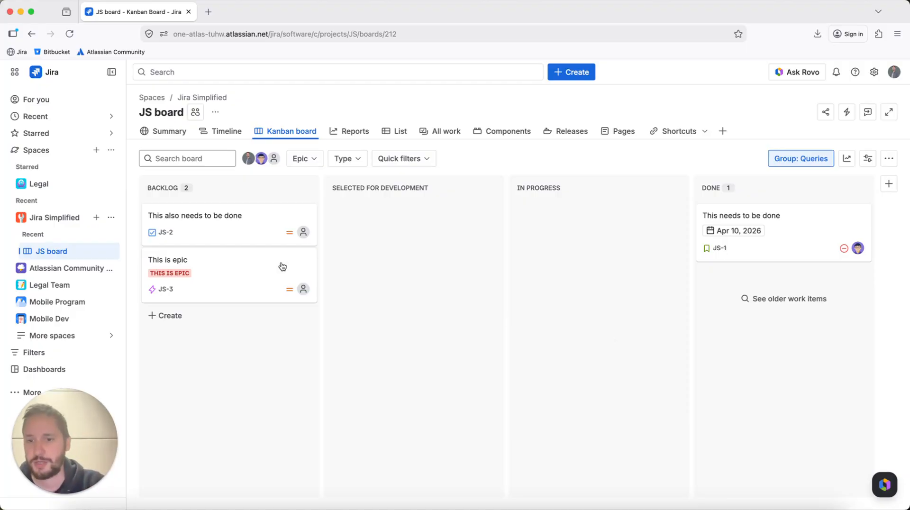
- Open the new epic and pin its Assignee, Reporter, Due date and Priority fields, then collapse Details
{"action": "left_click", "coordinate": [259, 256]}
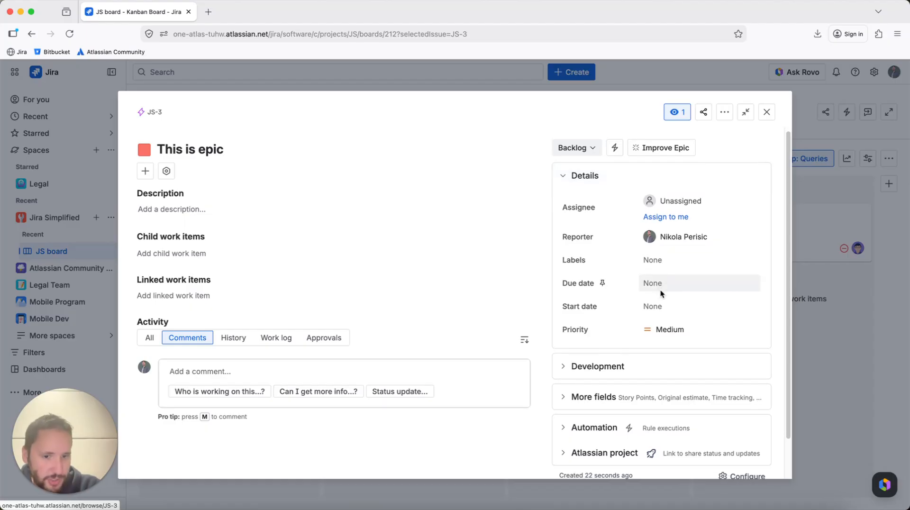
{"action": "scroll", "coordinate": [661, 289], "scroll_direction": "down", "scroll_amount": 1}
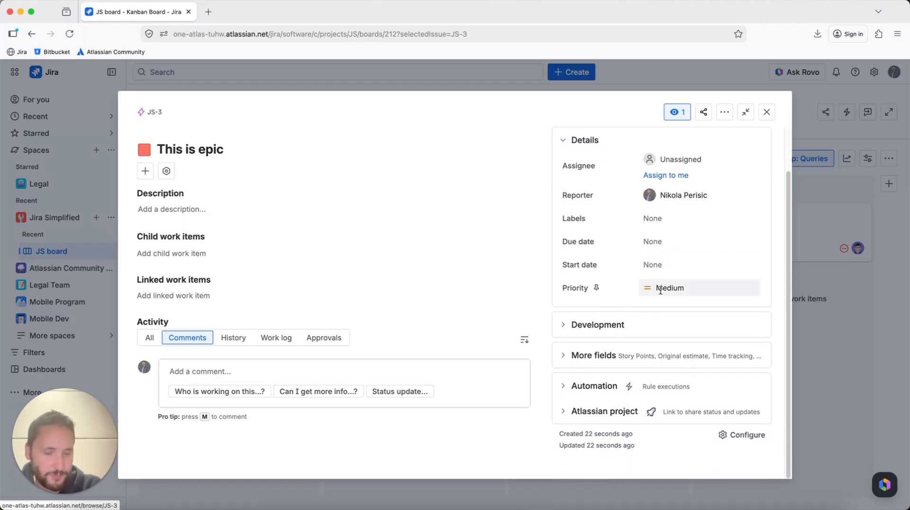
{"action": "scroll", "coordinate": [660, 290], "scroll_direction": "up", "scroll_amount": 1}
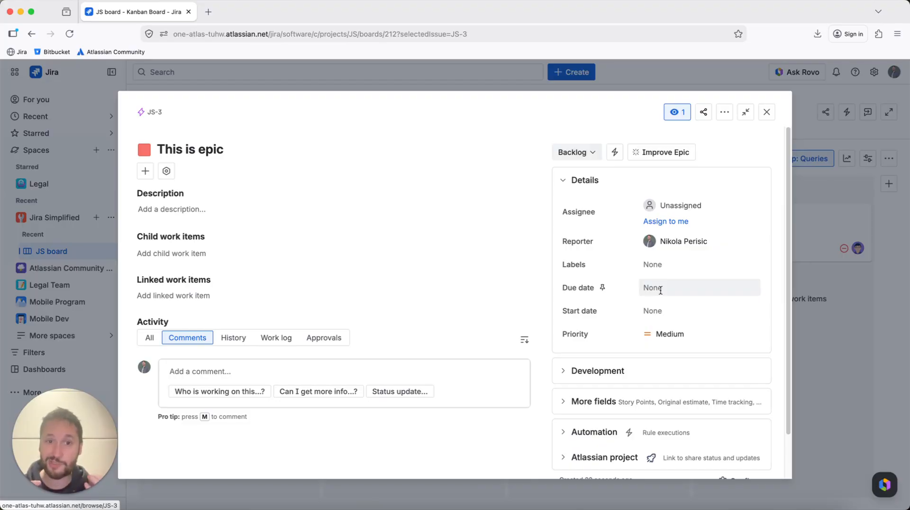
{"action": "left_click", "coordinate": [603, 211]}
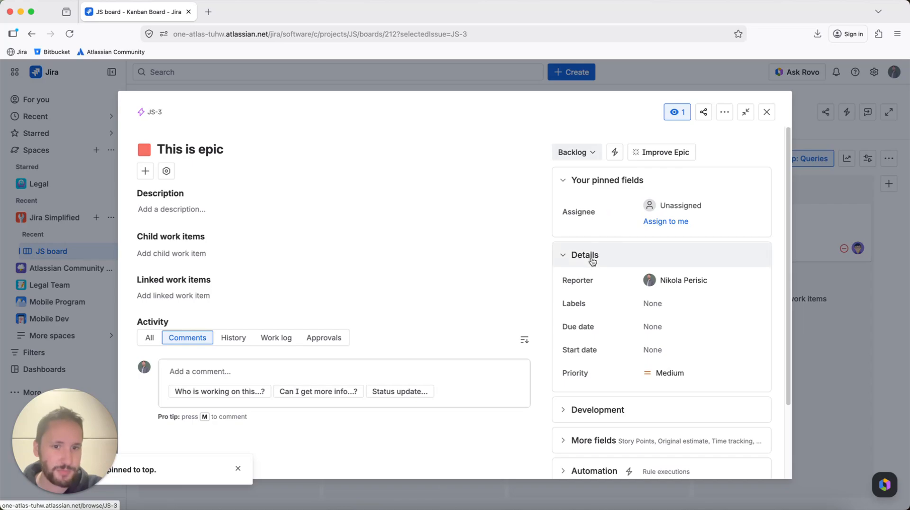
{"action": "left_click", "coordinate": [599, 280]}
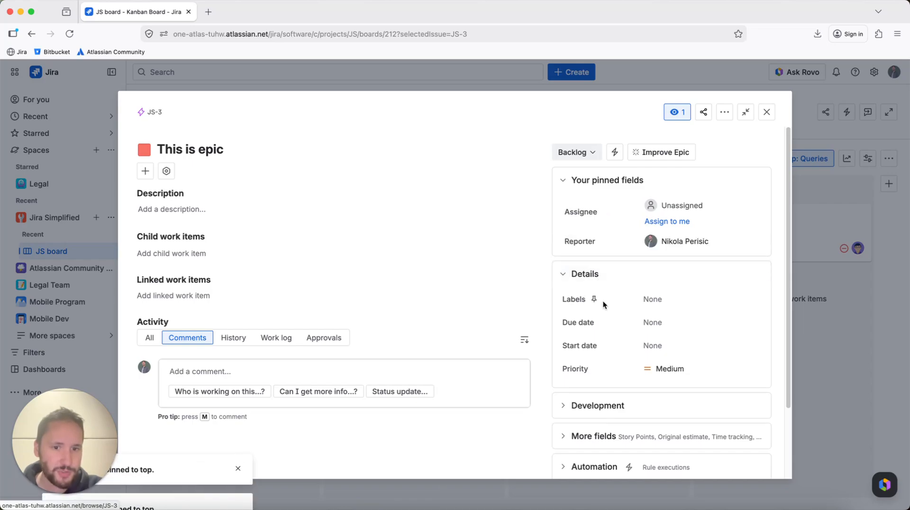
{"action": "left_click", "coordinate": [600, 322]}
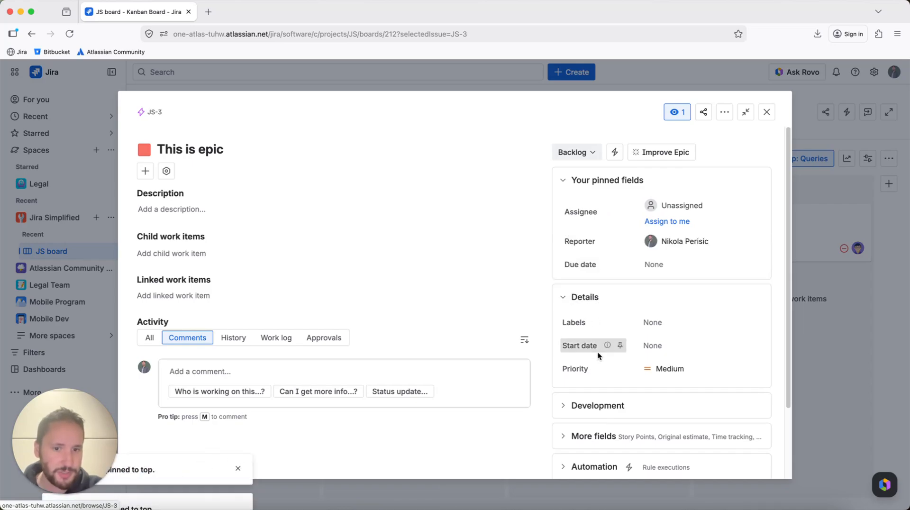
{"action": "left_click", "coordinate": [594, 369]}
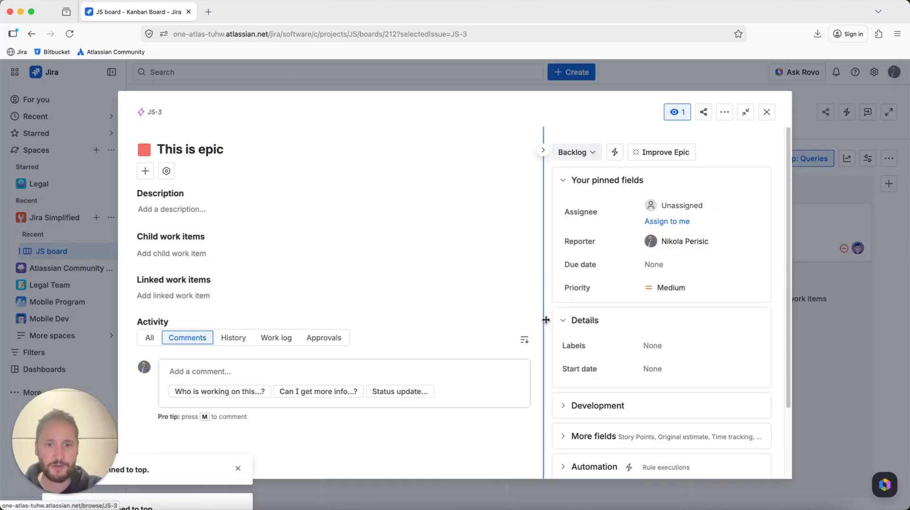
{"action": "left_click", "coordinate": [563, 320]}
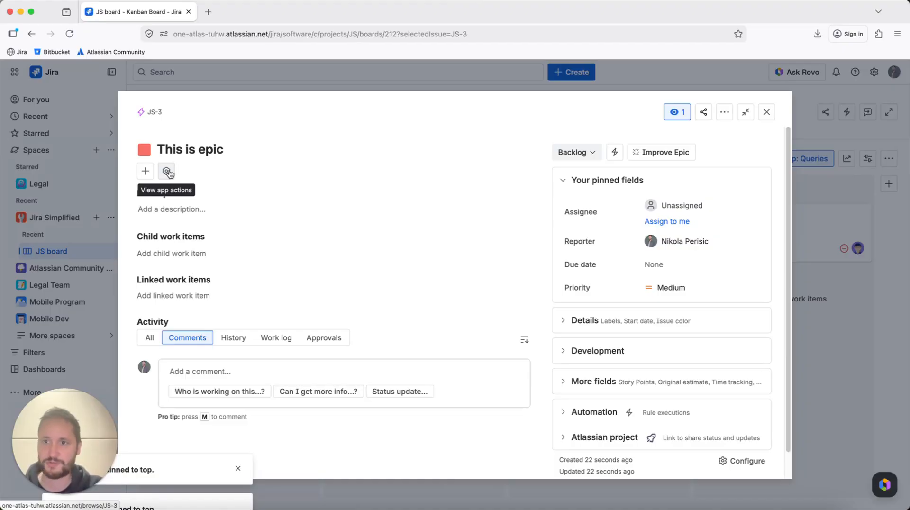
- Assign the epic to the administrator account
{"action": "left_click", "coordinate": [146, 171]}
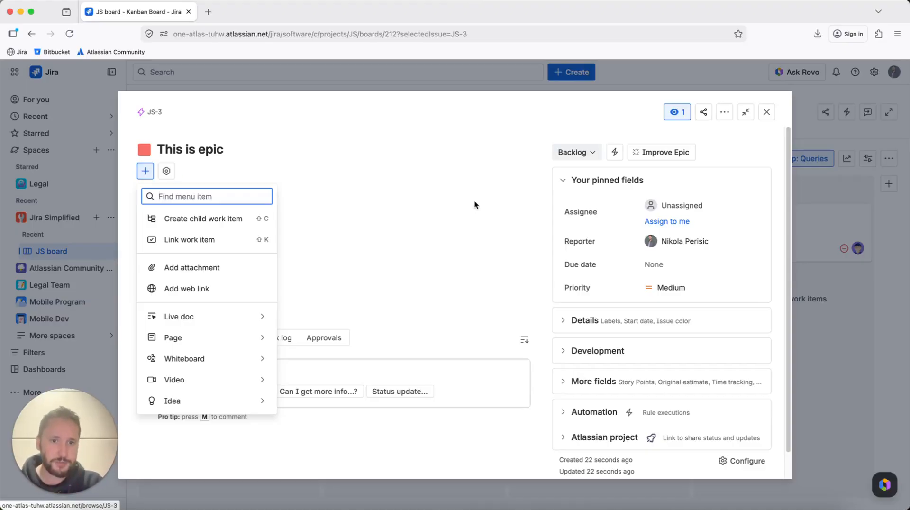
{"action": "left_click", "coordinate": [673, 204]}
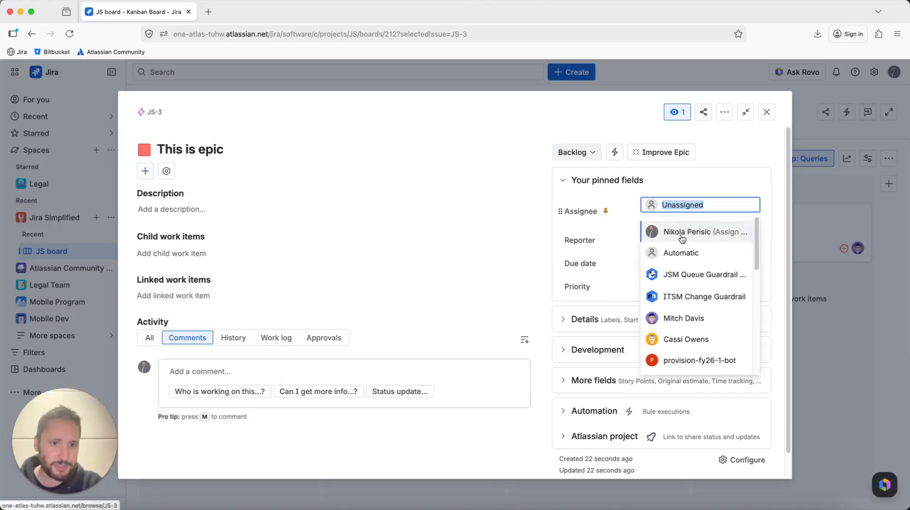
{"action": "scroll", "coordinate": [682, 266], "scroll_direction": "down", "scroll_amount": 3}
{"action": "left_click", "coordinate": [688, 315]}
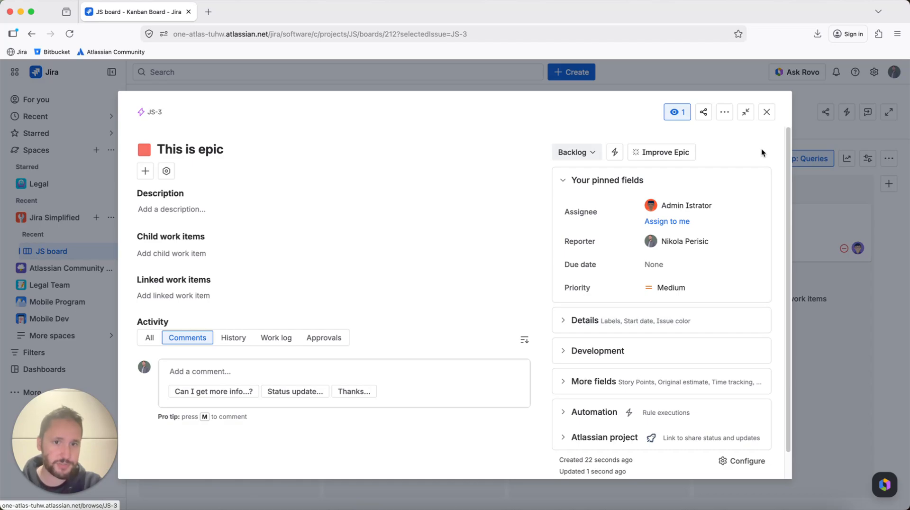
- Add three child tasks named "More work" to the epic
{"action": "left_click", "coordinate": [147, 173]}
{"action": "left_click", "coordinate": [201, 217]}
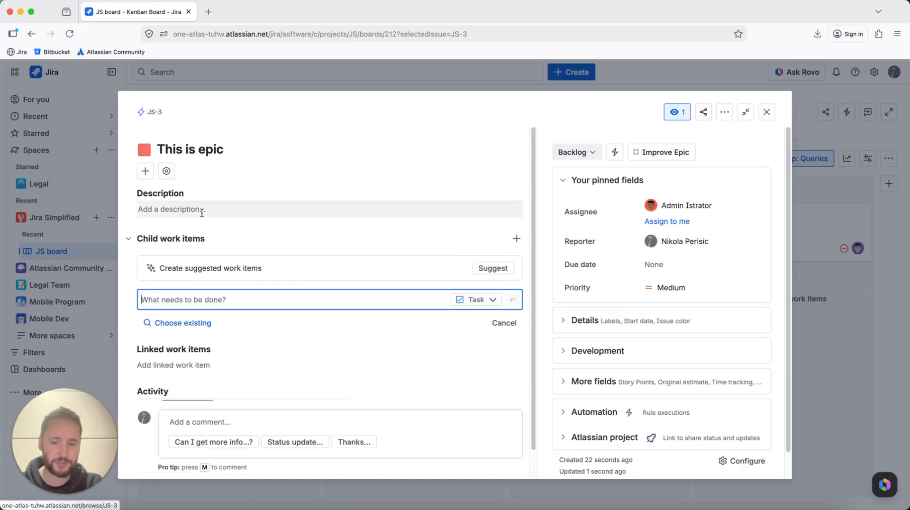
{"action": "key", "text": "Caps_Lock"}
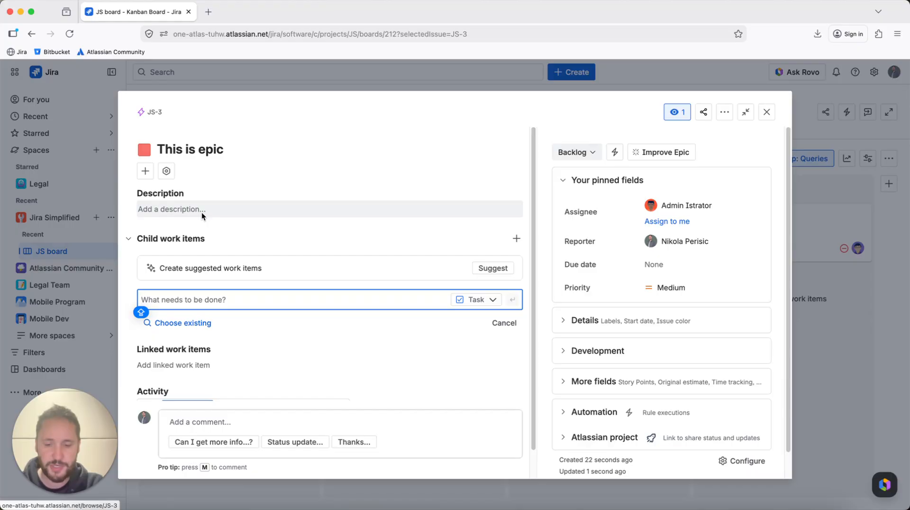
{"action": "key", "text": "Caps_Lock"}
{"action": "type", "text": "More work"}
{"action": "key", "text": "Return"}
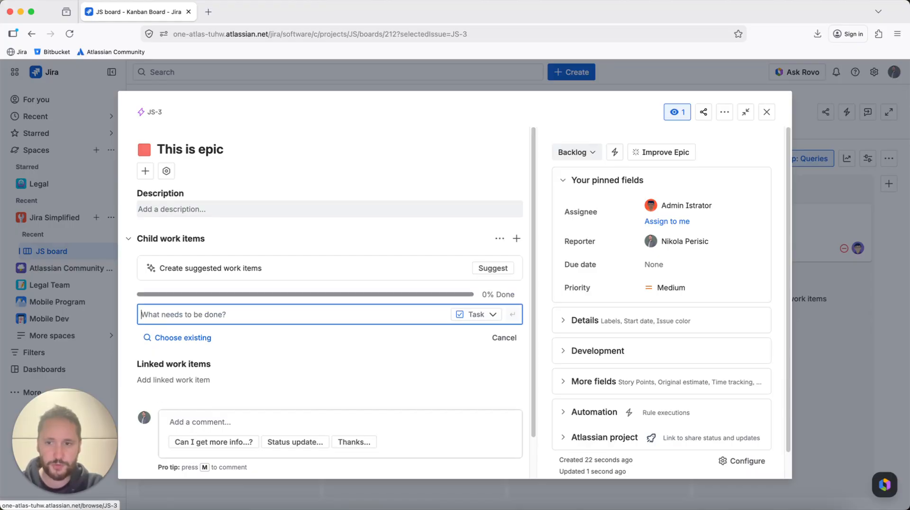
{"action": "type", "text": "More wo"}
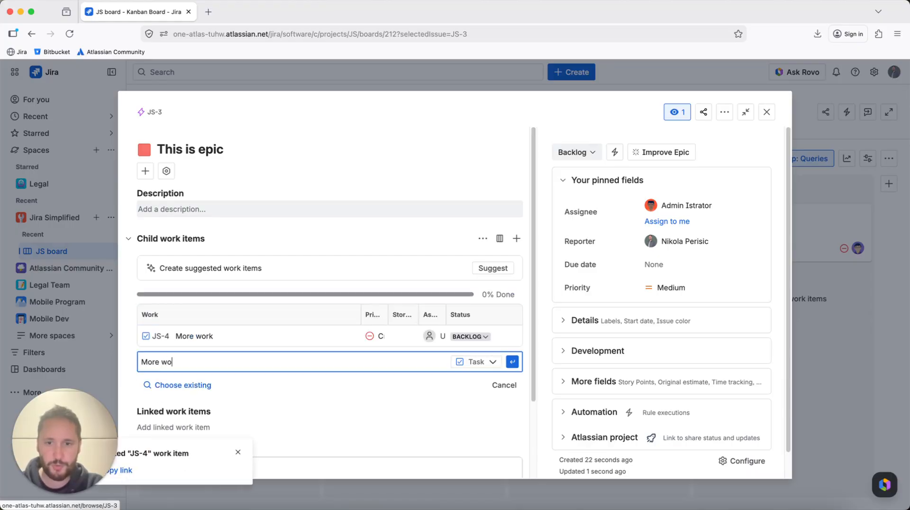
{"action": "type", "text": "rk\\"}
{"action": "key", "text": "BackSpace"}
{"action": "key", "text": "Return"}
{"action": "type", "text": "More work"}
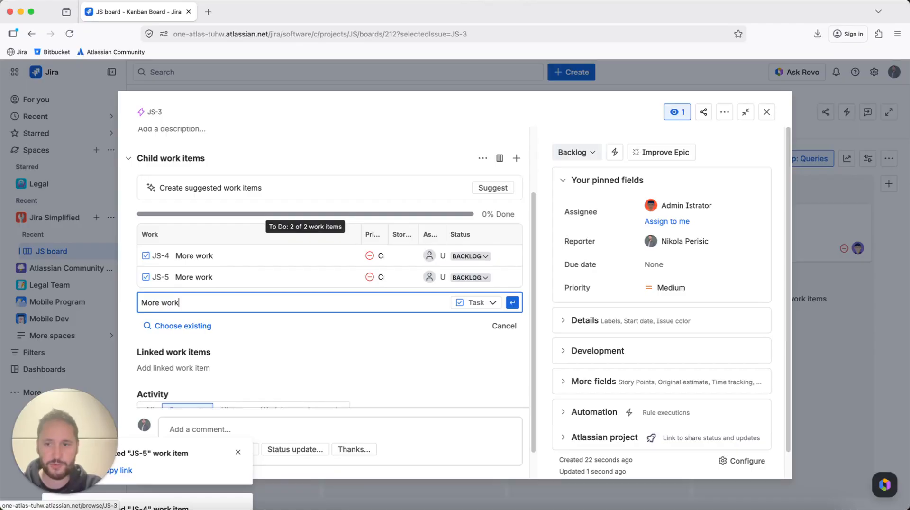
{"action": "key", "text": "Return"}
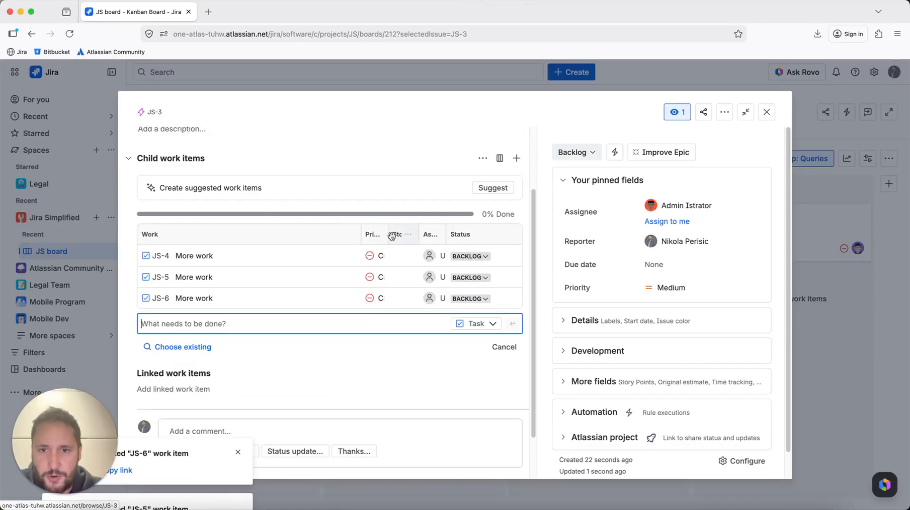
- Set the three child tasks' priorities to Medium, High and Low respectively
{"action": "left_click_drag", "start_coordinate": [386, 234], "coordinate": [402, 237]}
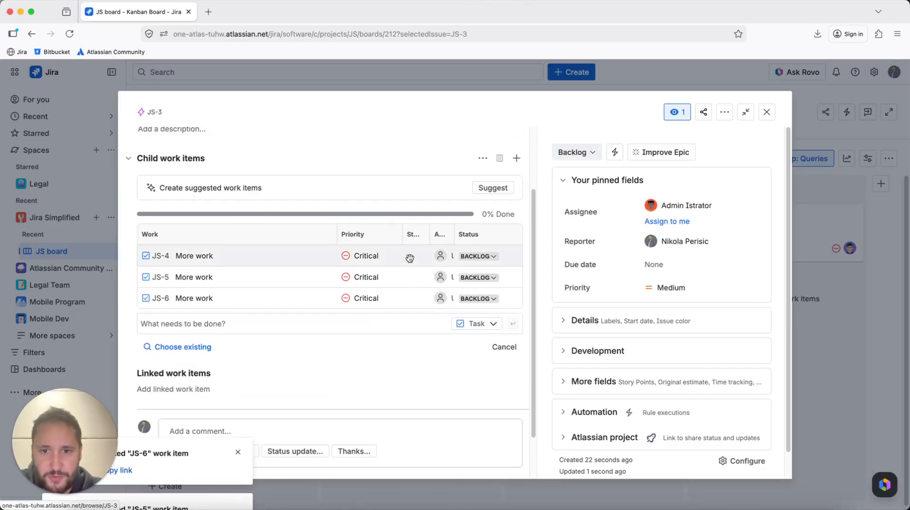
{"action": "left_click", "coordinate": [366, 257]}
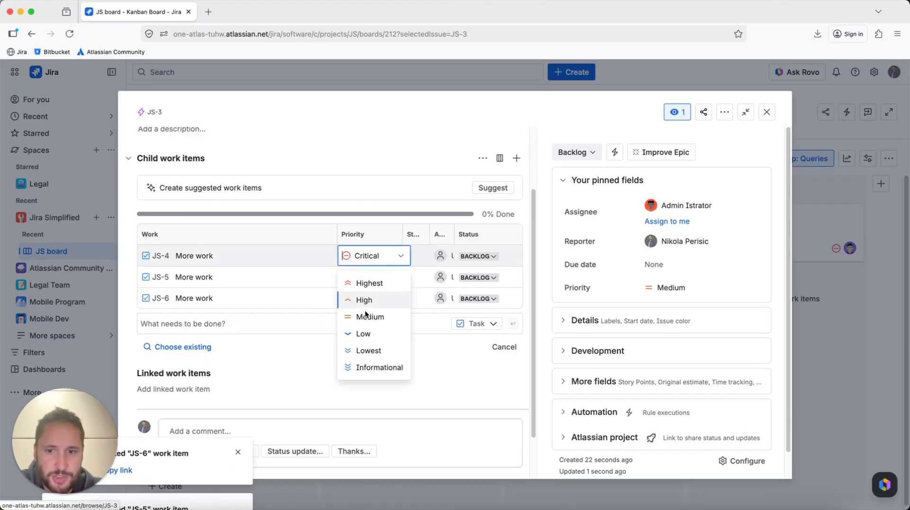
{"action": "left_click", "coordinate": [366, 315]}
{"action": "left_click", "coordinate": [371, 282]}
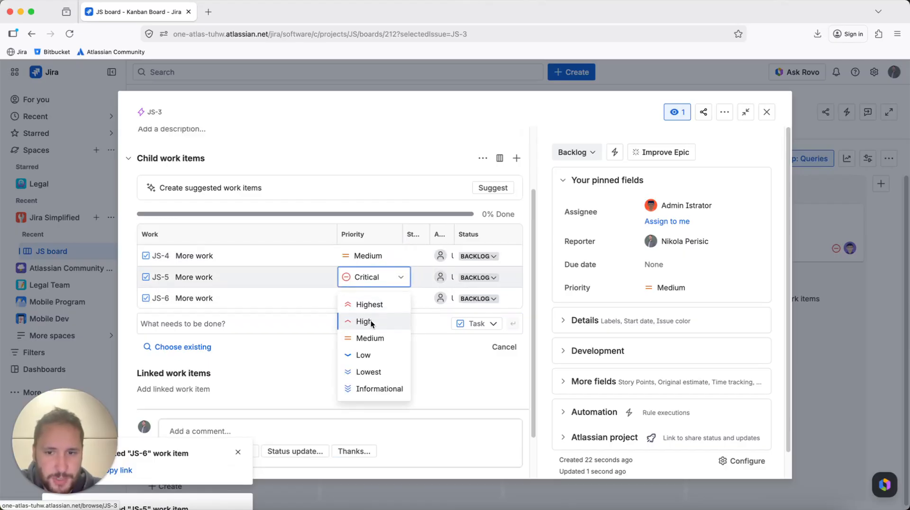
{"action": "left_click", "coordinate": [370, 319]}
{"action": "left_click", "coordinate": [367, 298]}
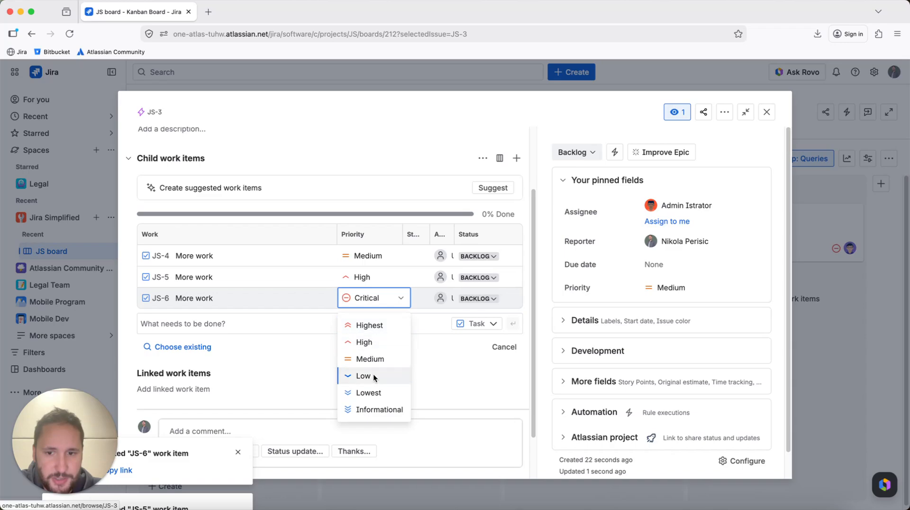
{"action": "left_click", "coordinate": [373, 375]}
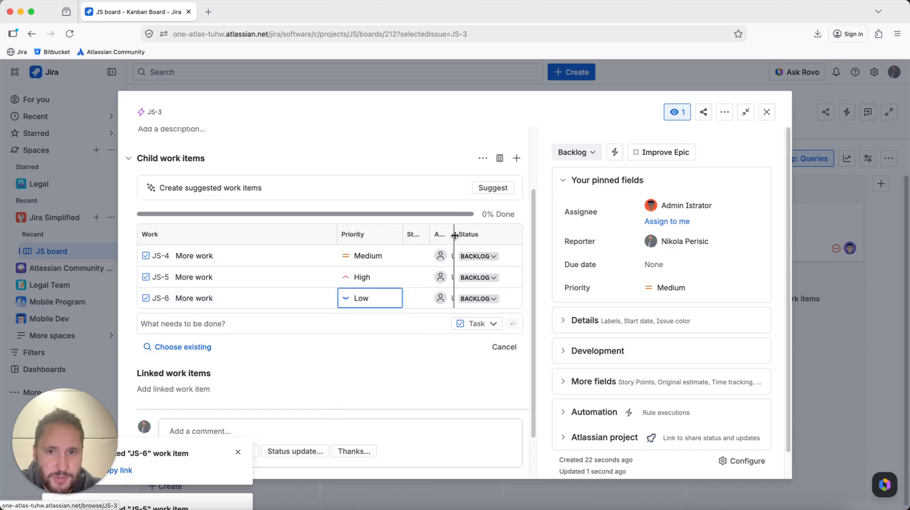
- Assign each child task to a different team member and move the first child task to In Progress
{"action": "mouse_move", "coordinate": [455, 235]}
{"action": "left_mouse_down"}
{"action": "mouse_move", "coordinate": [483, 235]}
{"action": "mouse_move", "coordinate": [463, 235]}
{"action": "left_mouse_up"}
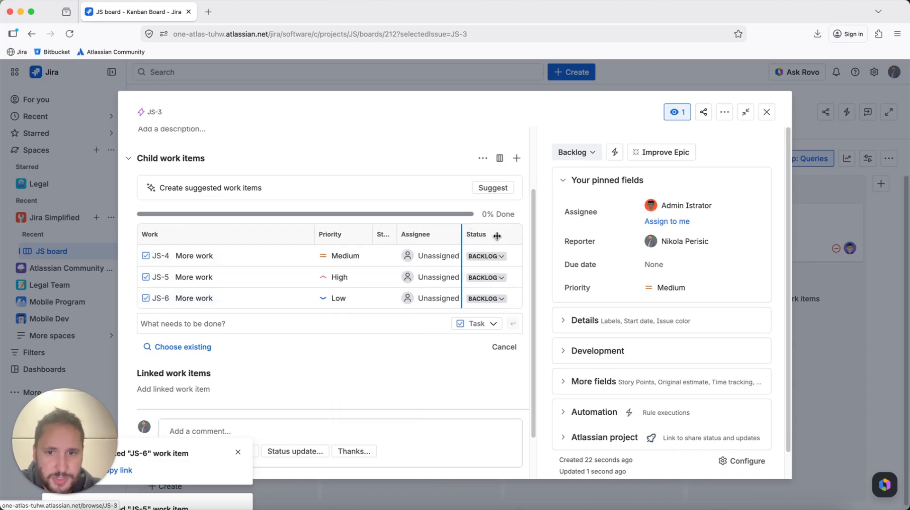
{"action": "left_click", "coordinate": [418, 259]}
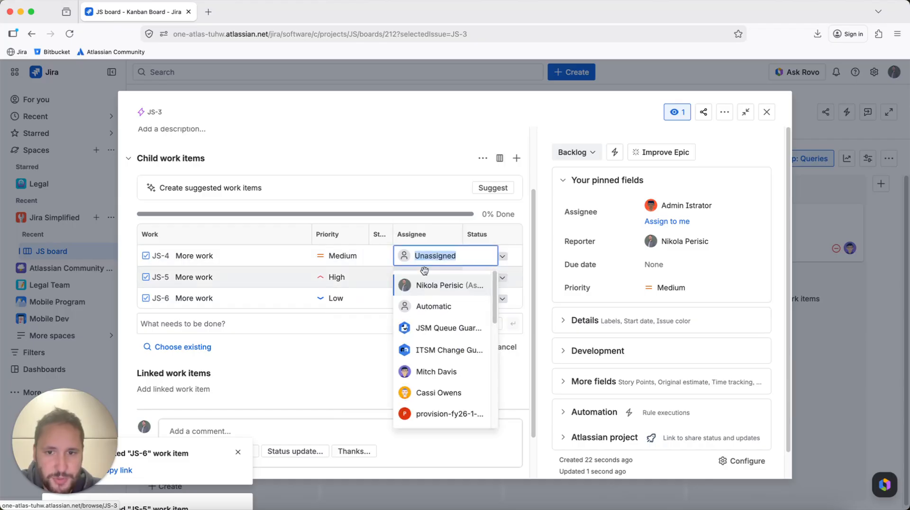
{"action": "scroll", "coordinate": [427, 344], "scroll_direction": "down", "scroll_amount": 2}
{"action": "left_click", "coordinate": [429, 336]}
{"action": "left_click", "coordinate": [433, 284]}
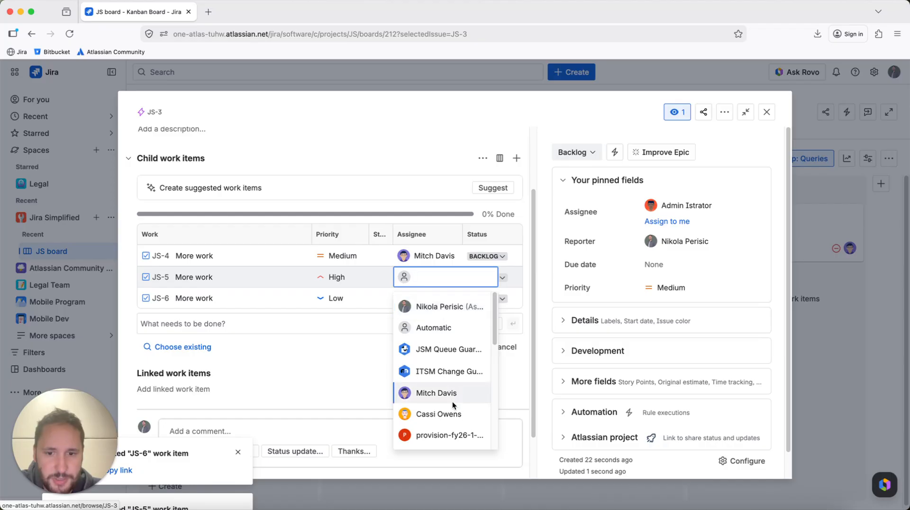
{"action": "left_click", "coordinate": [451, 403]}
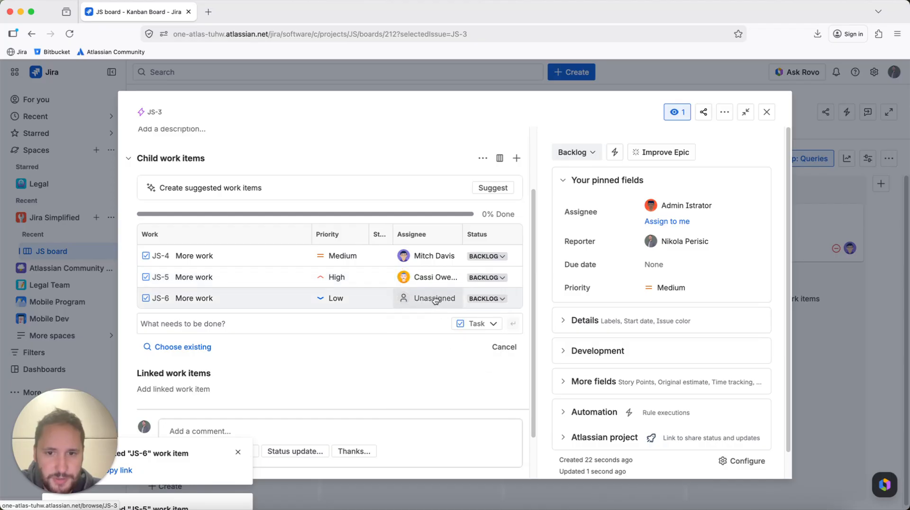
{"action": "left_click", "coordinate": [434, 298]}
{"action": "scroll", "coordinate": [451, 366], "scroll_direction": "down", "scroll_amount": 3}
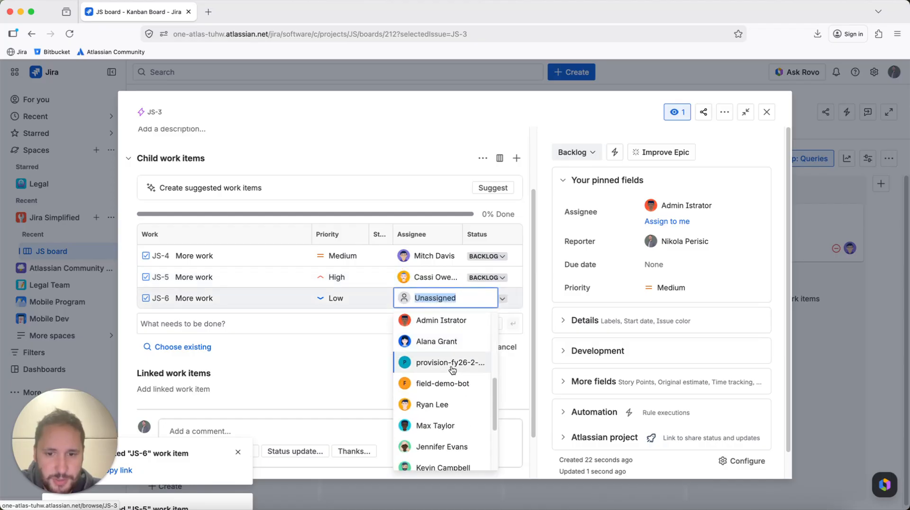
{"action": "left_click", "coordinate": [451, 402]}
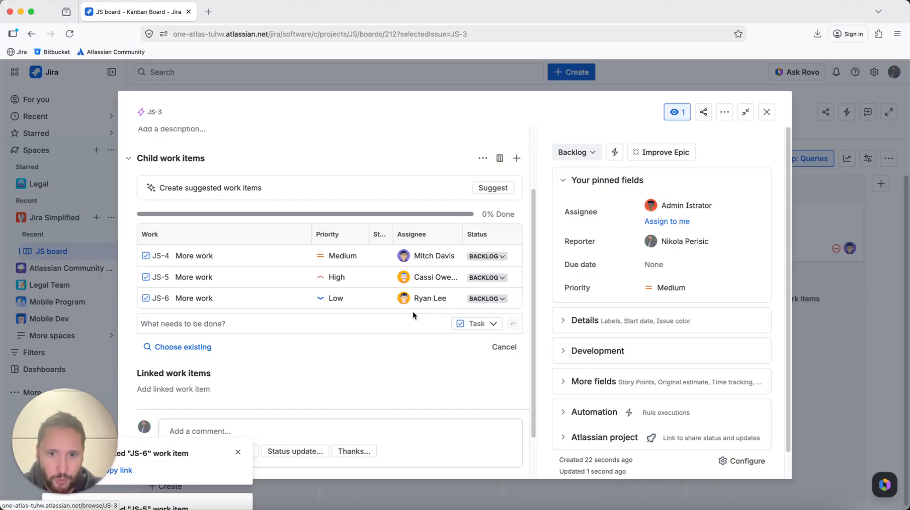
{"action": "left_click", "coordinate": [494, 260]}
{"action": "left_click", "coordinate": [497, 292]}
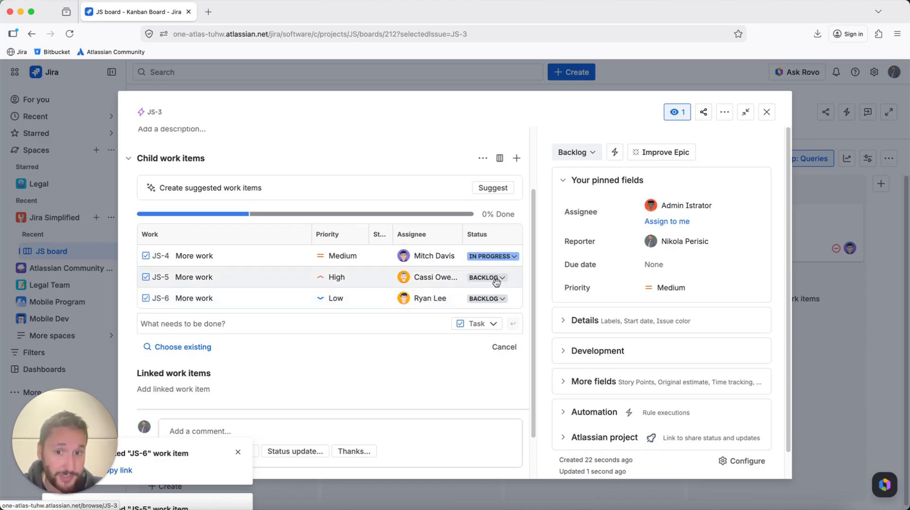
- Move the second child task to In Progress
{"action": "left_click", "coordinate": [495, 279]}
{"action": "left_click", "coordinate": [496, 315]}
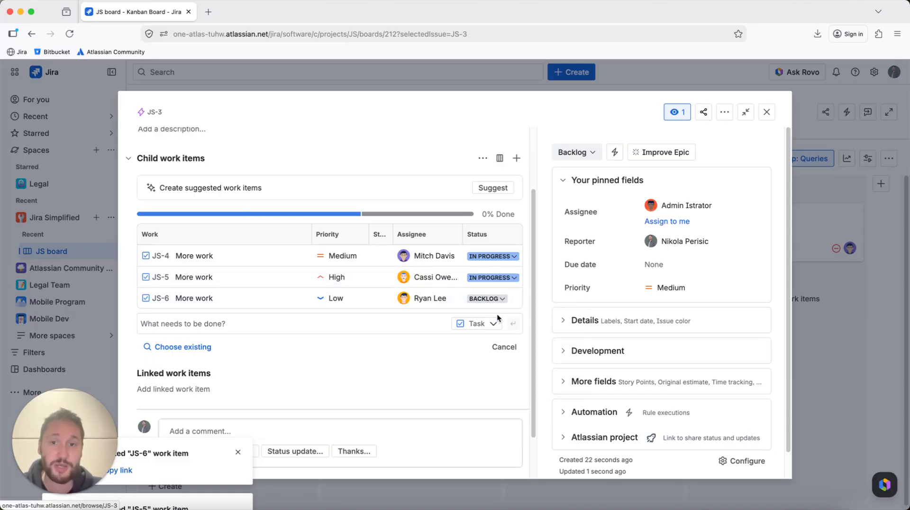
{"action": "scroll", "coordinate": [407, 283], "scroll_direction": "up", "scroll_amount": 2}
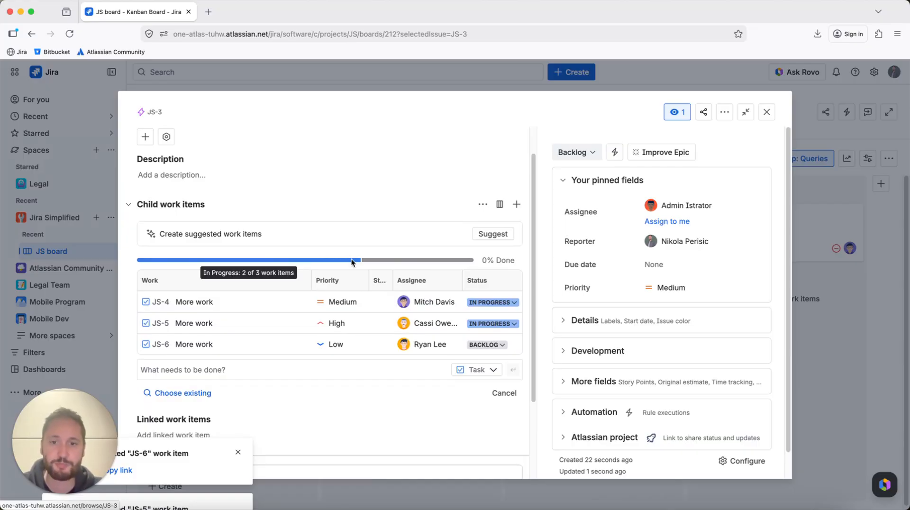
{"action": "scroll", "coordinate": [351, 259], "scroll_direction": "down", "scroll_amount": 5}
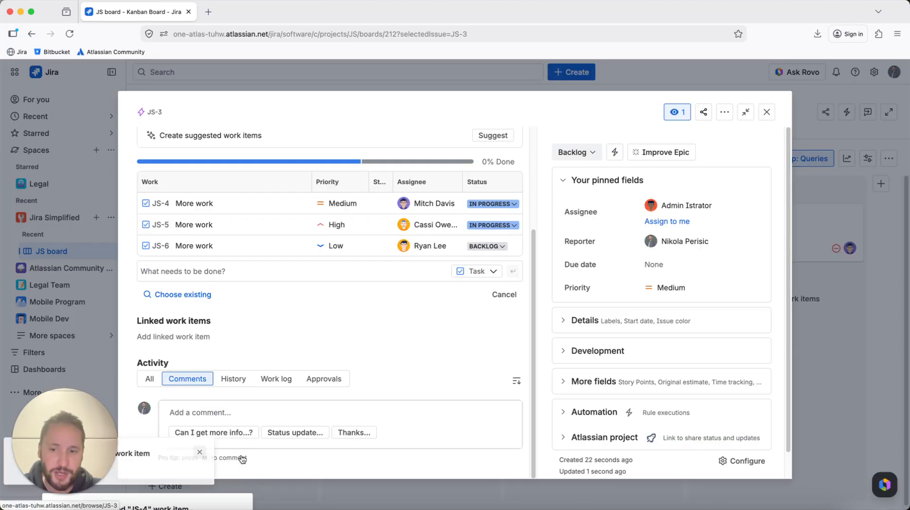
- Post a comment on the epic mentioning the first child task's assignee: "Hi @… please take a look at your tasks.", then close the epic
{"action": "left_click", "coordinate": [232, 410]}
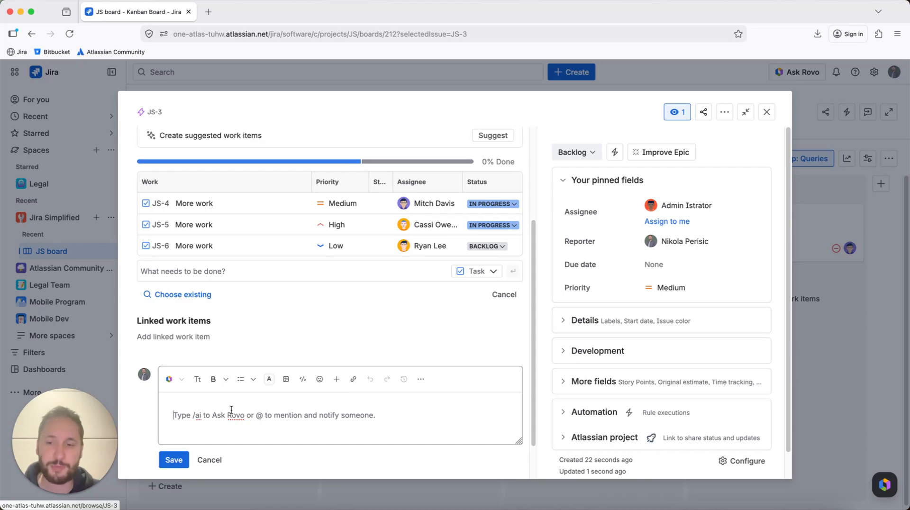
{"action": "type", "text": "Hi "}
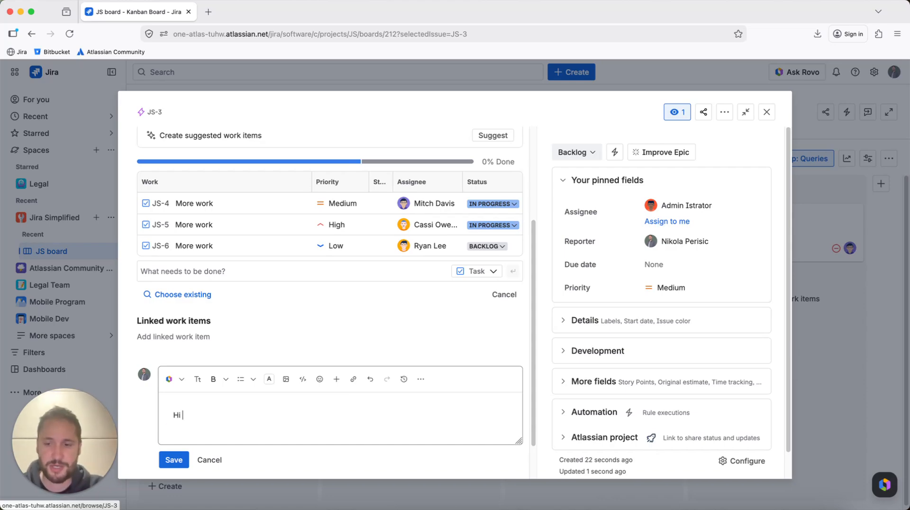
{"action": "type", "text": "@"}
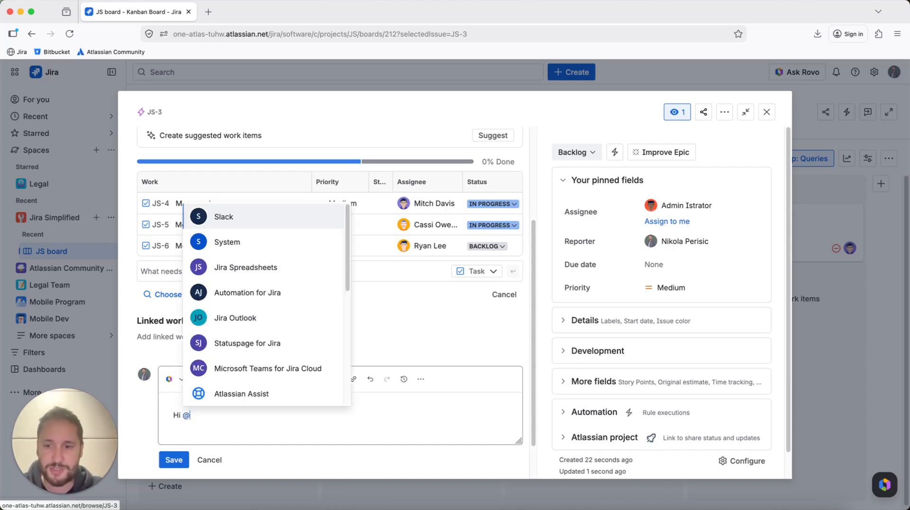
{"action": "key", "text": "Down"}
{"action": "key", "text": "Down"}
{"action": "key", "text": "Down"}
{"action": "key", "text": "Down"}
{"action": "key", "text": "Down"}
{"action": "key", "text": "Down"}
{"action": "key", "text": "Down"}
{"action": "key", "text": "Down"}
{"action": "key", "text": "Down"}
{"action": "key", "text": "Down"}
{"action": "key", "text": "Down"}
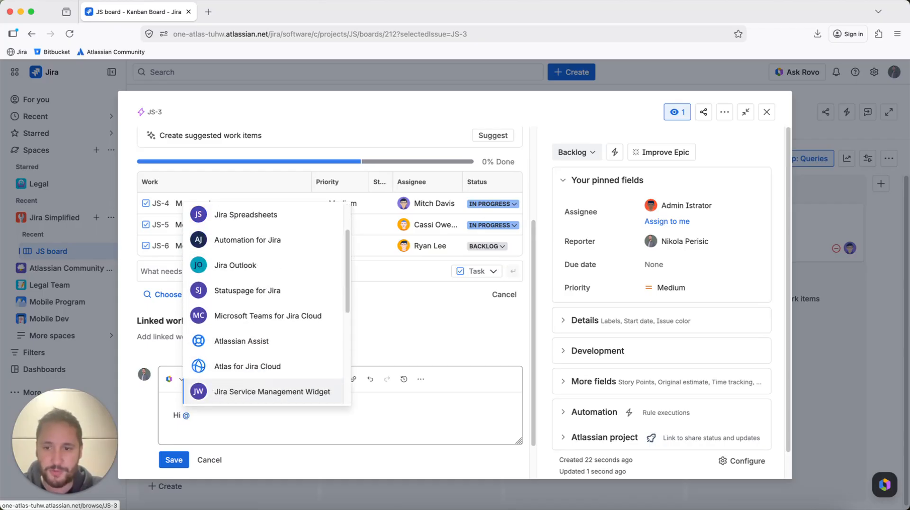
{"action": "key", "text": "Down"}
{"action": "key", "text": "Down"}
{"action": "key", "text": "Down"}
{"action": "key", "text": "Down"}
{"action": "key", "text": "Up"}
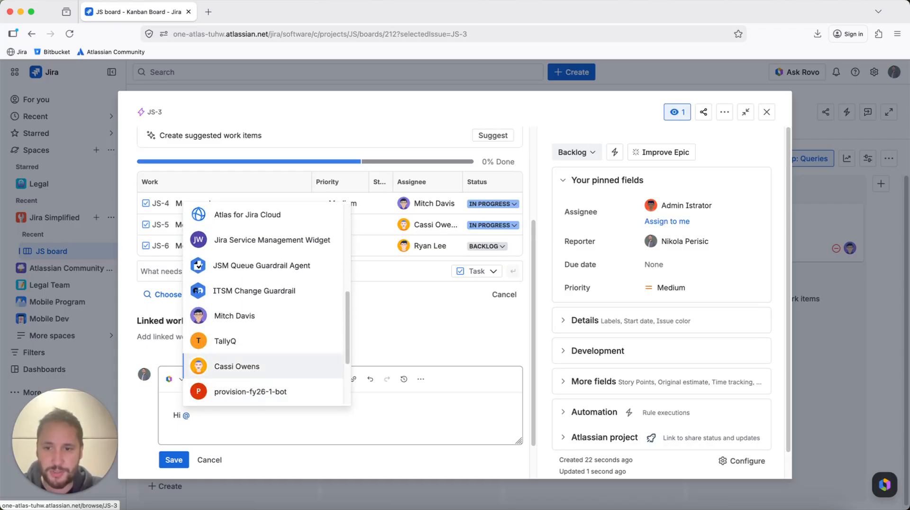
{"action": "key", "text": "Up"}
{"action": "key", "text": "Up"}
{"action": "key", "text": "Return"}
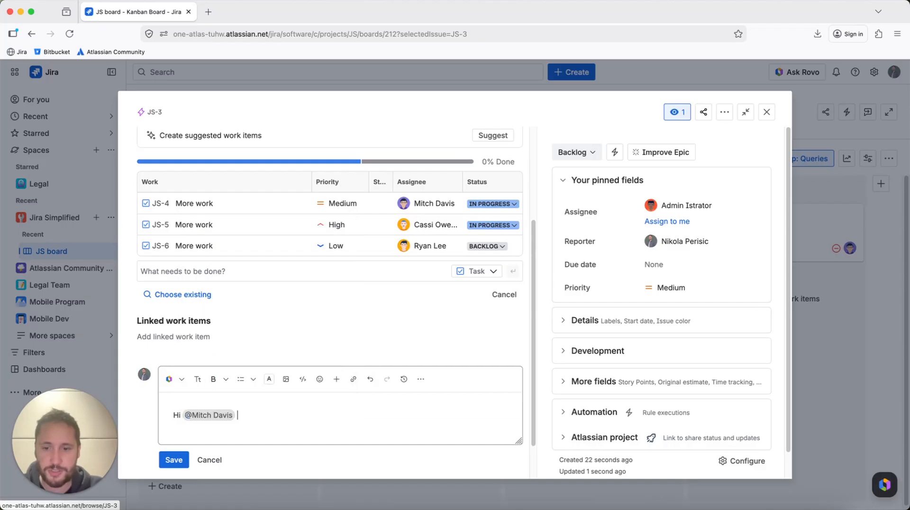
{"action": "type", "text": "please tkr"}
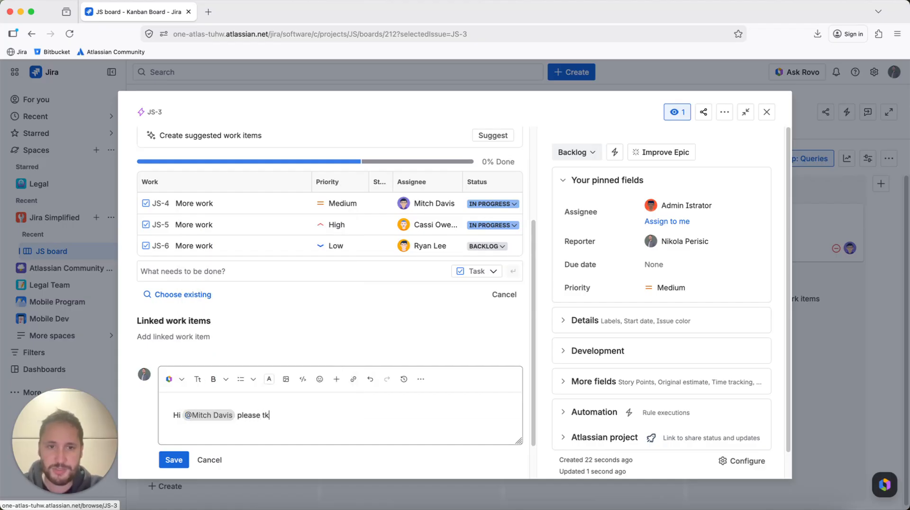
{"action": "key", "text": "BackSpace"}
{"action": "key", "text": "BackSpace"}
{"action": "key", "text": "BackSpace"}
{"action": "key", "text": "BackSpace"}
{"action": "type", "text": "take a "}
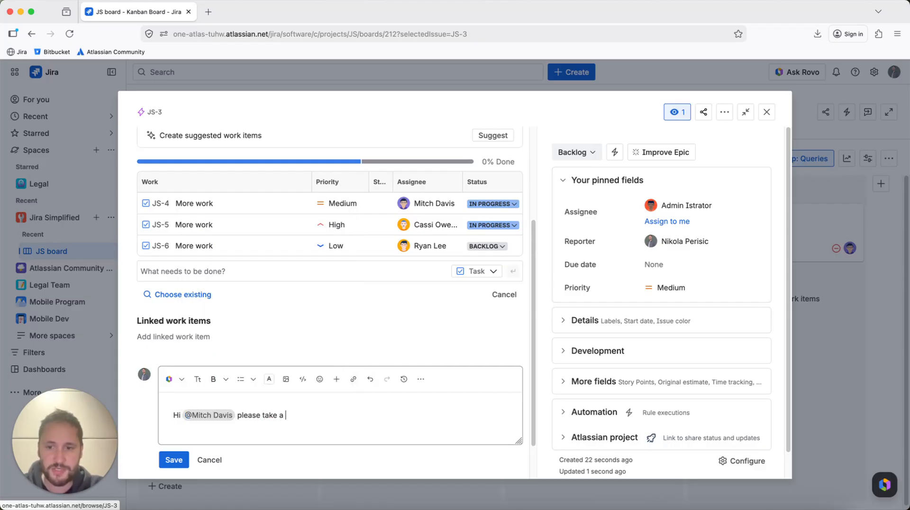
{"action": "type", "text": "look at yo"}
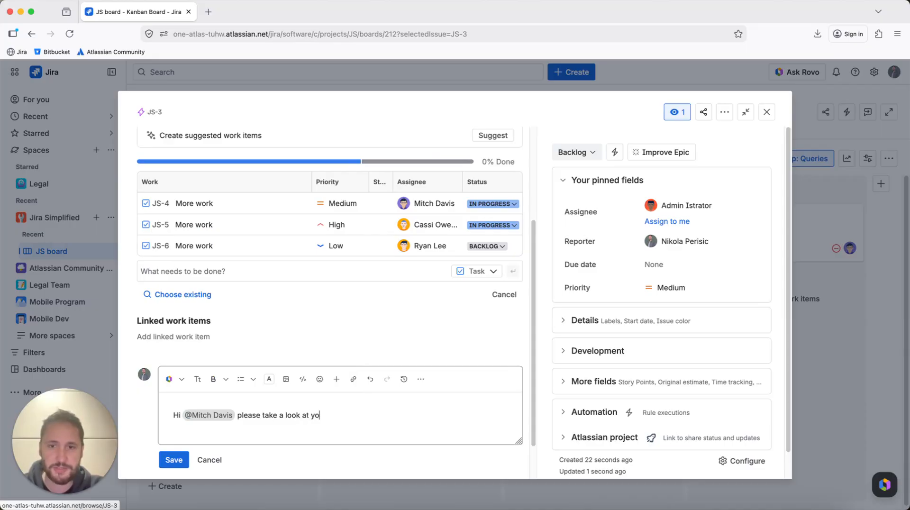
{"action": "type", "text": "ur tasks."}
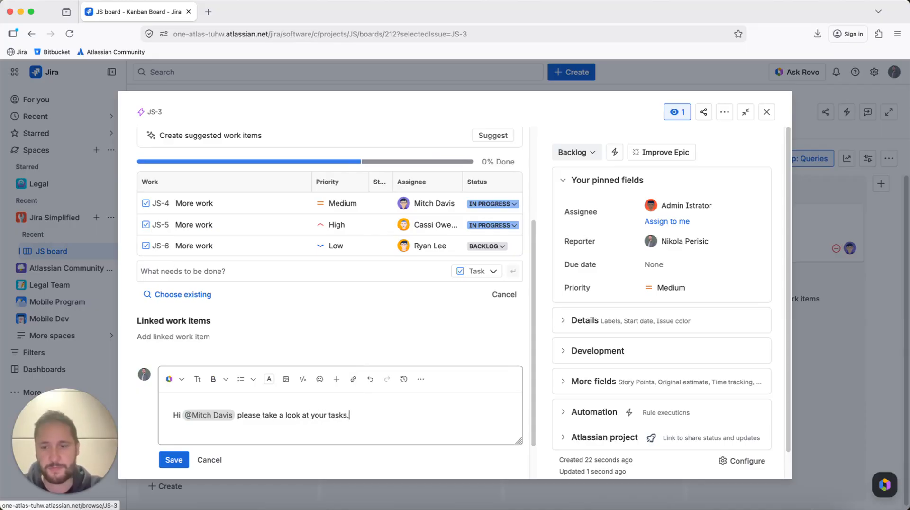
{"action": "left_click", "coordinate": [171, 462]}
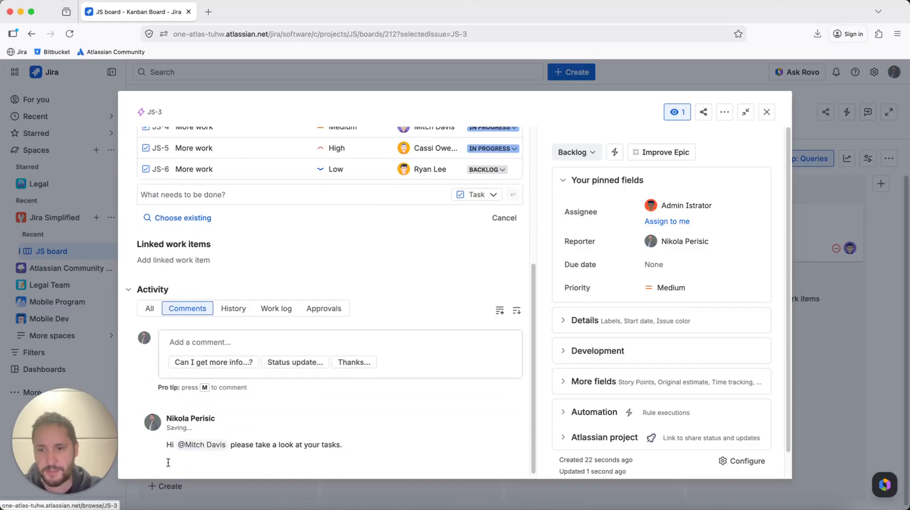
{"action": "scroll", "coordinate": [228, 386], "scroll_direction": "down", "scroll_amount": 2}
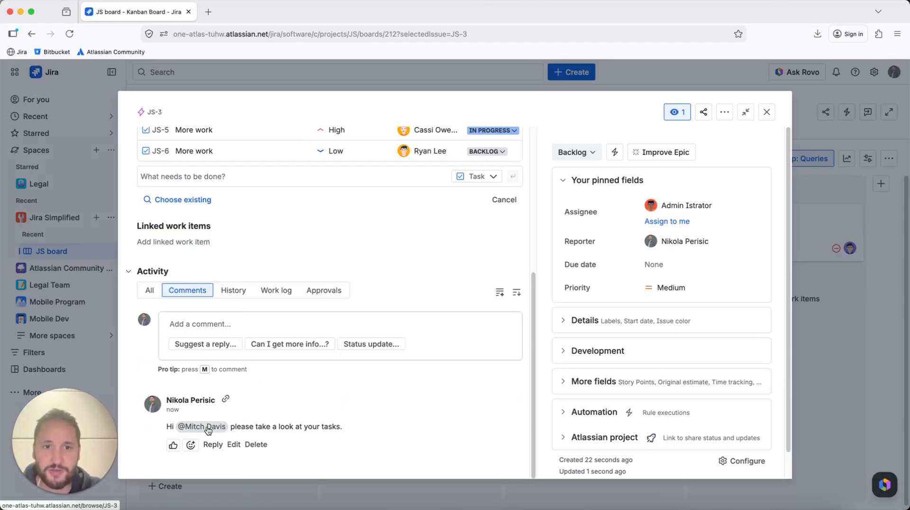
{"action": "left_click", "coordinate": [768, 112]}
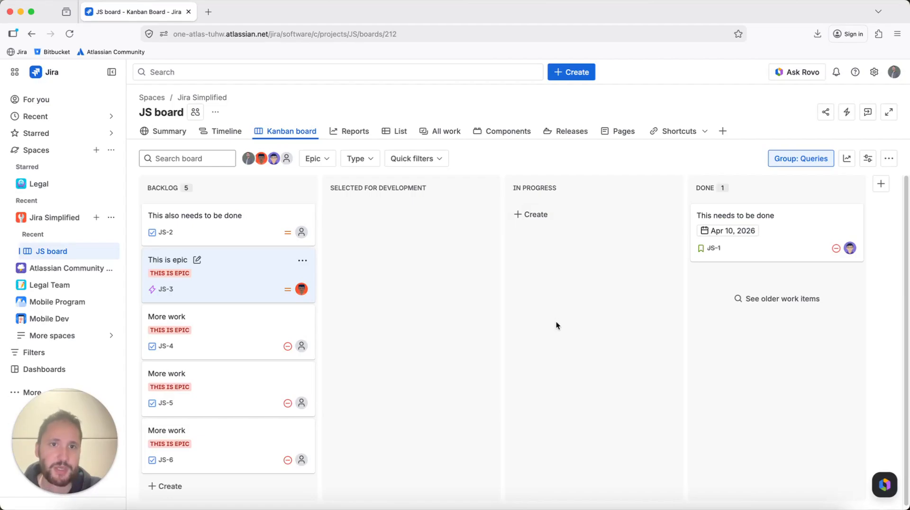